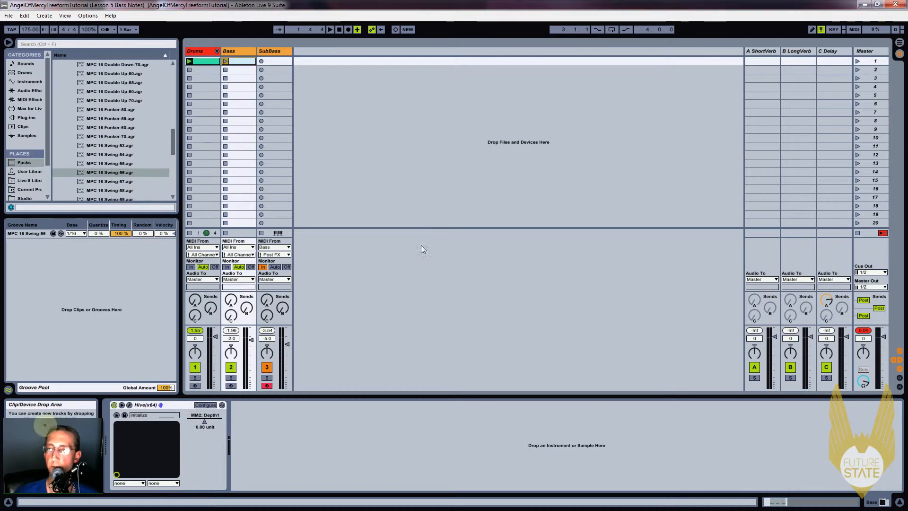
# Step: Create a new MIDI clip in the second slot of the Bass track and color it yellow
pyautogui.doubleClick(231, 61)
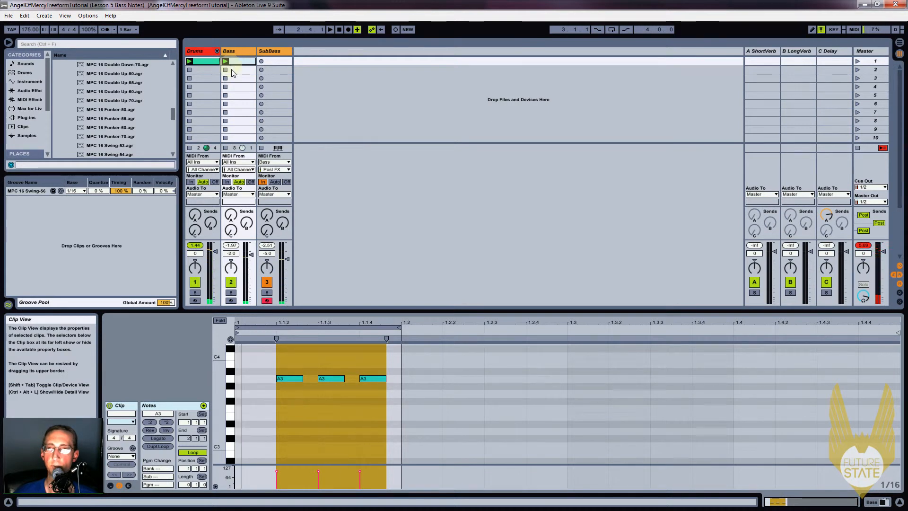
pyautogui.doubleClick(239, 69)
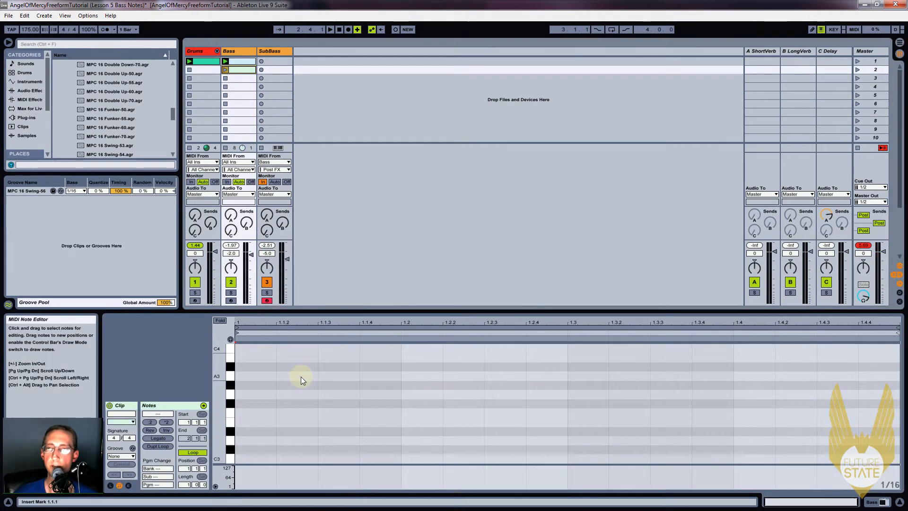
pyautogui.rightClick(238, 70)
pyautogui.click(253, 227)
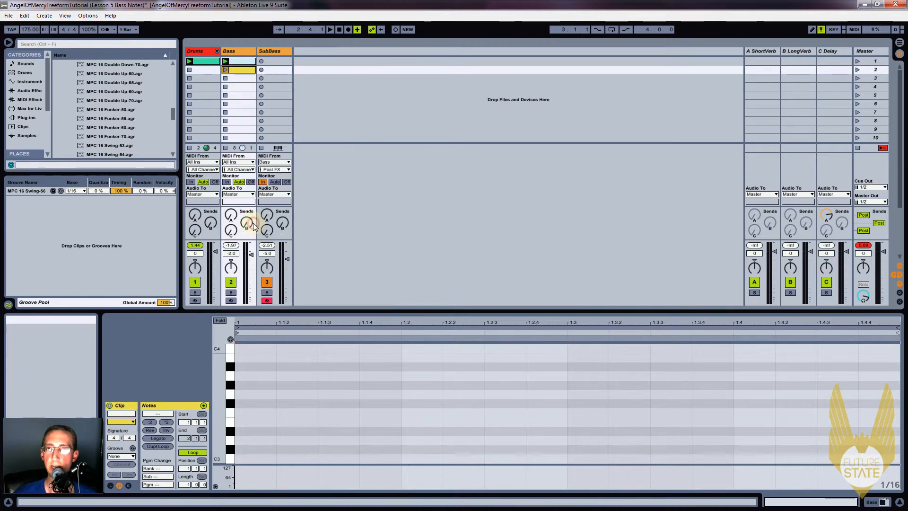
# Step: Draw an eighth-length A3 note at 1.1.3, copy it to 1.2.3, 1.3.3 and 1.4.3, and launch the clip
pyautogui.doubleClick(332, 376)
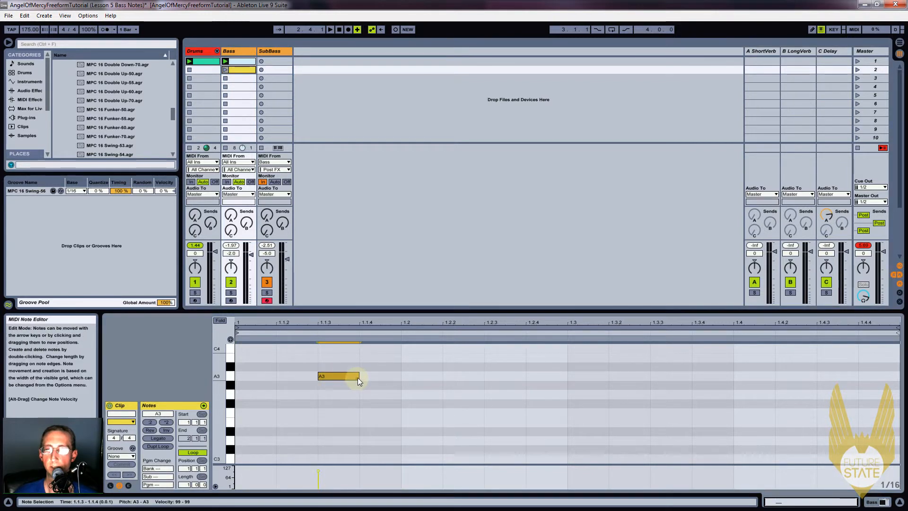
pyautogui.moveTo(356, 378); pyautogui.dragTo(401, 379)
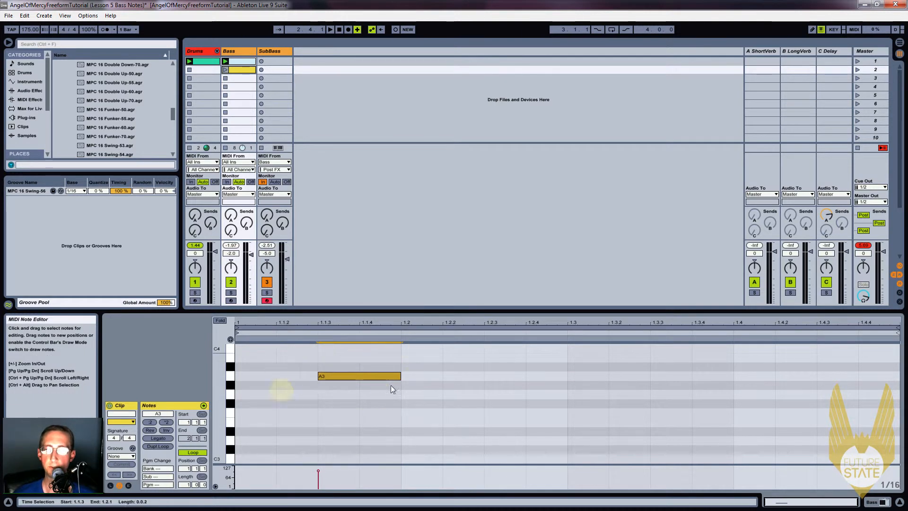
pyautogui.keyDown('ctrl'); pyautogui.moveTo(331, 376); pyautogui.dragTo(838, 374); pyautogui.keyUp('ctrl')
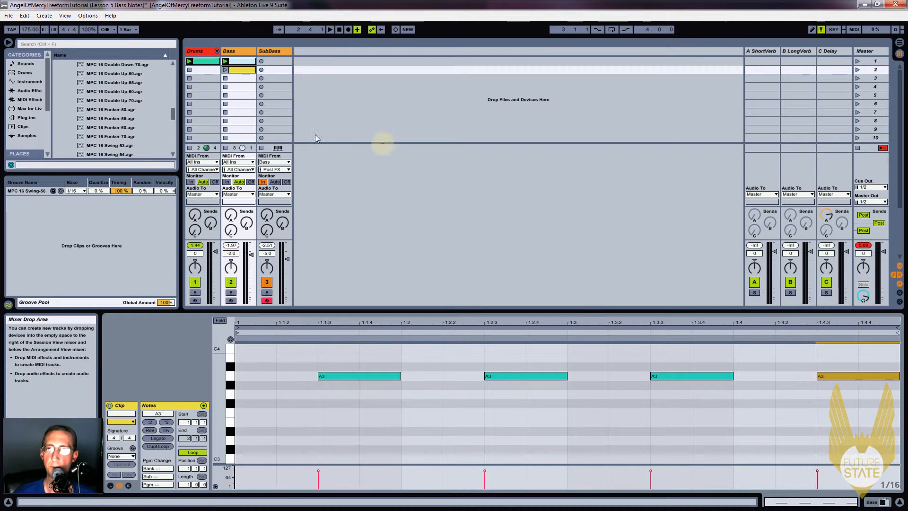
pyautogui.click(226, 70)
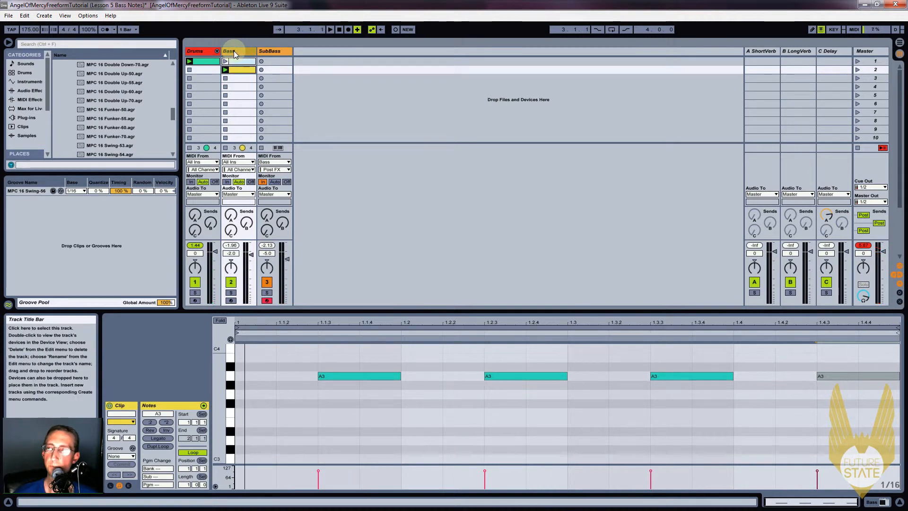
# Step: Group the Bass track's Hive synth into an Instrument Rack and show the rack's macro controls
pyautogui.doubleClick(234, 54)
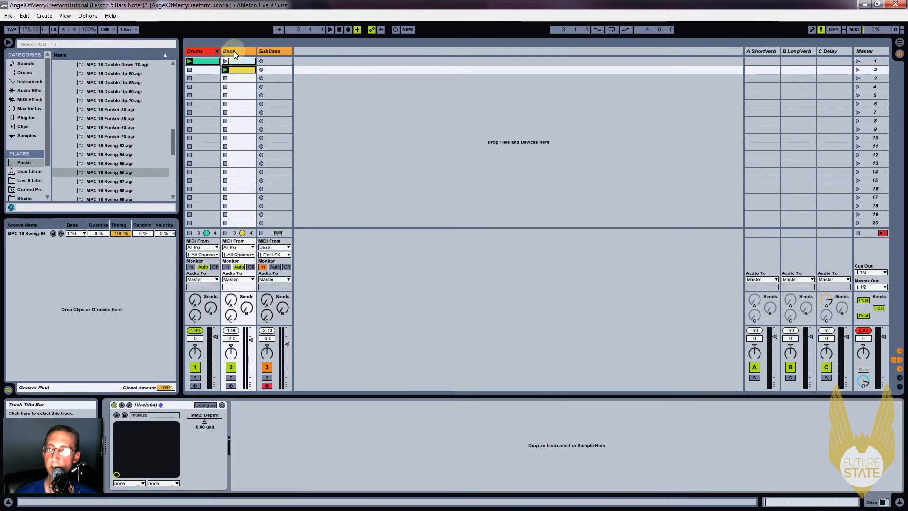
pyautogui.click(169, 405)
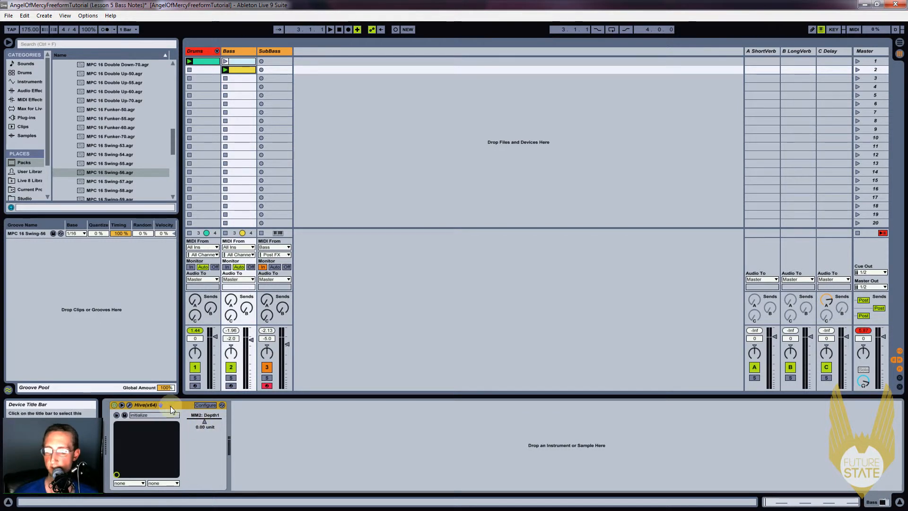
pyautogui.hotkey('ctrl', 'g')
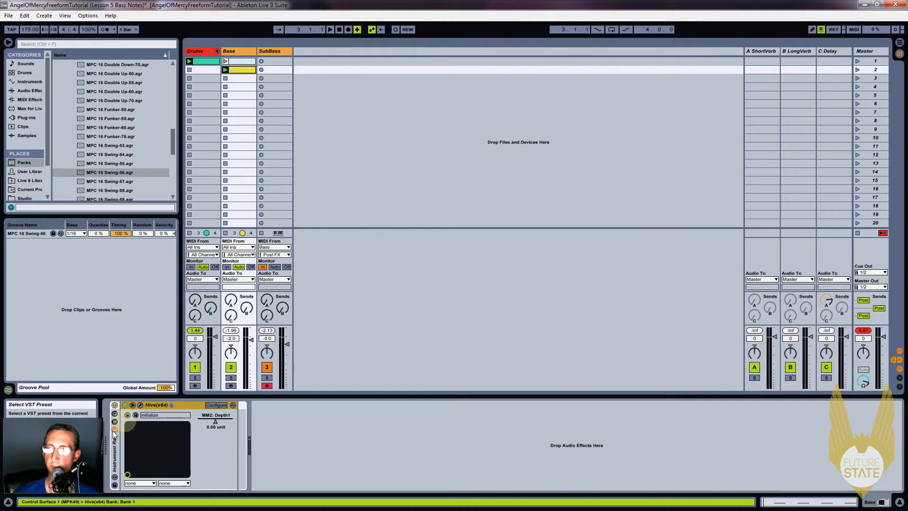
pyautogui.click(114, 415)
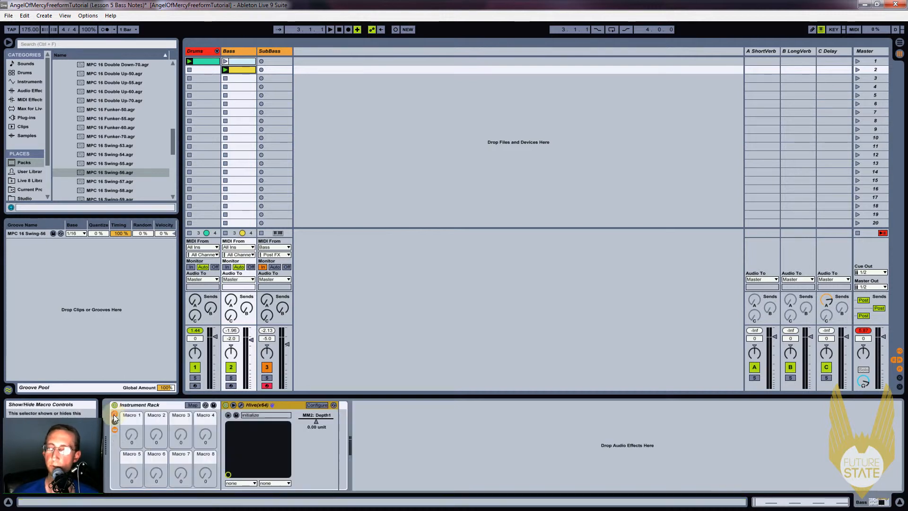
# Step: Map Hive's MM2: Depth1 parameter to the rack's Macro 1 and test the knob
pyautogui.click(192, 405)
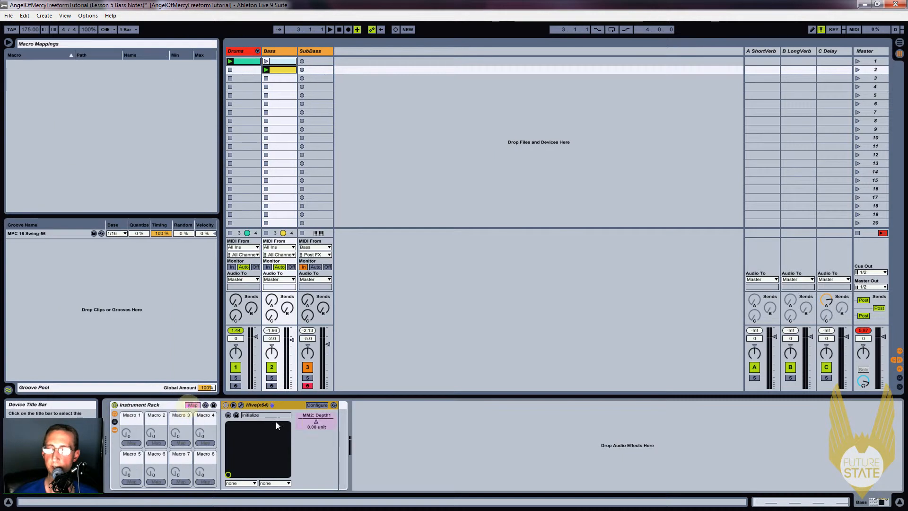
pyautogui.click(320, 422)
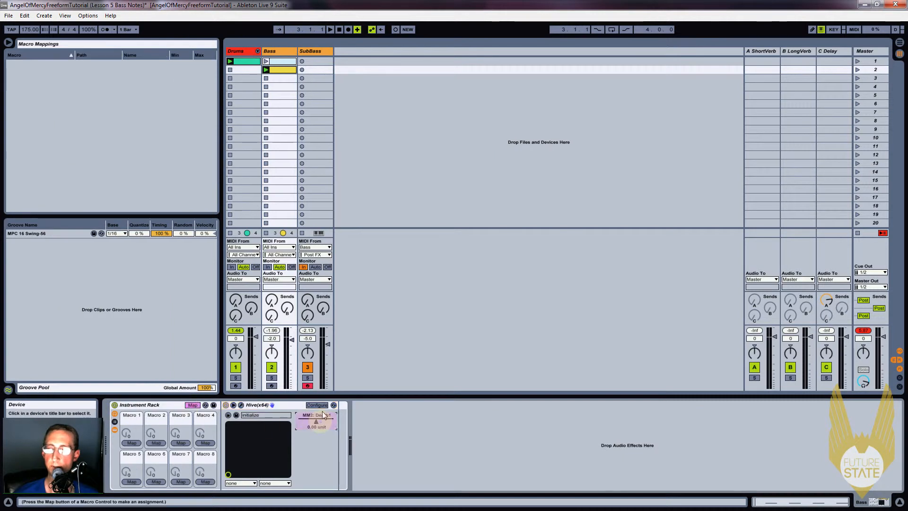
pyautogui.click(132, 443)
pyautogui.press('space')
pyautogui.moveTo(126, 432); pyautogui.dragTo(124, 436)
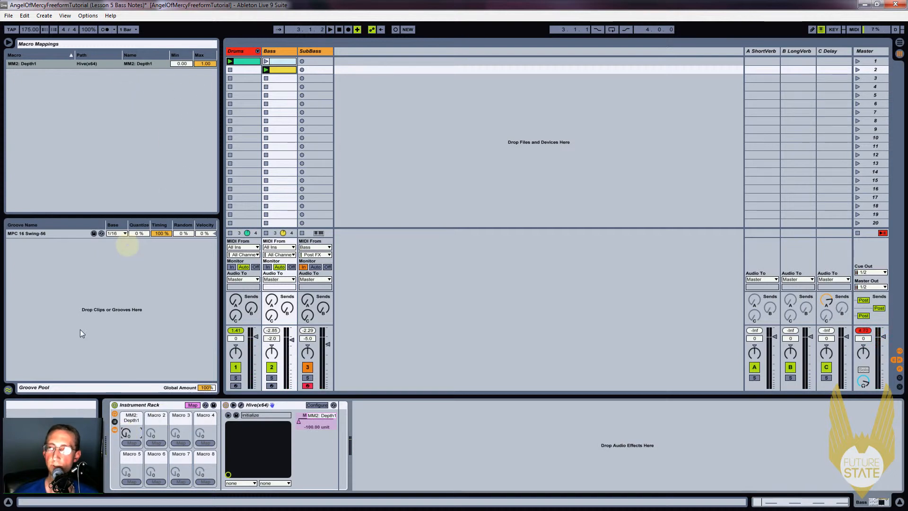
# Step: Set the MM2: Depth1 mapping's minimum to 0.50 and raise its macro to 127 during playback
pyautogui.click(9, 391)
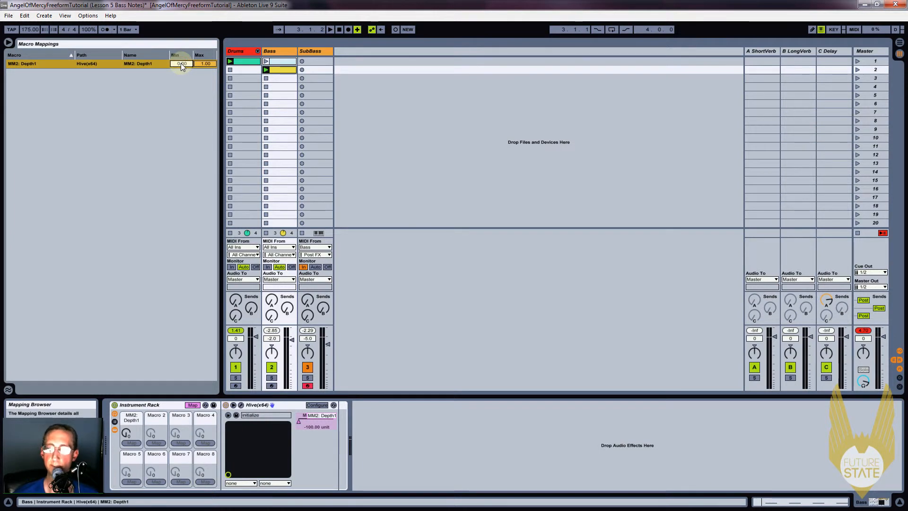
pyautogui.write('.5')
pyautogui.press('Return')
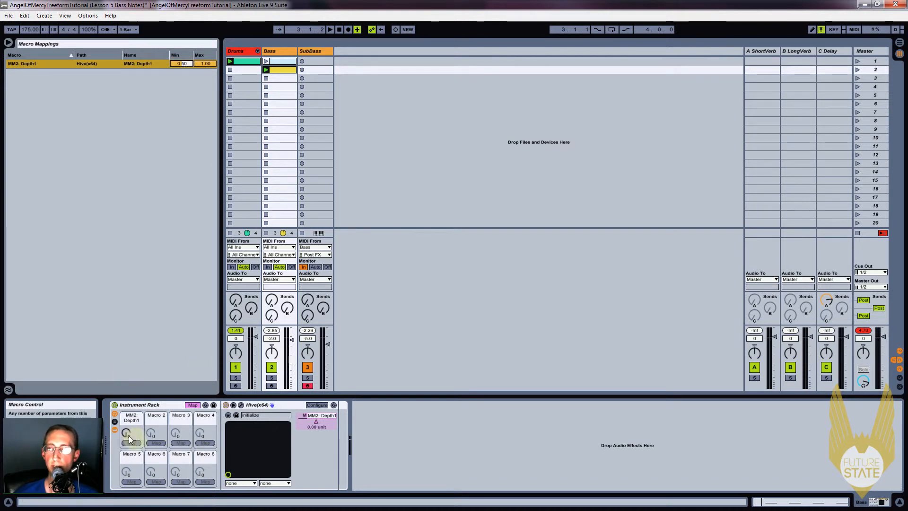
pyautogui.press('space')
pyautogui.moveTo(127, 434); pyautogui.dragTo(127, 418)
pyautogui.click(173, 127)
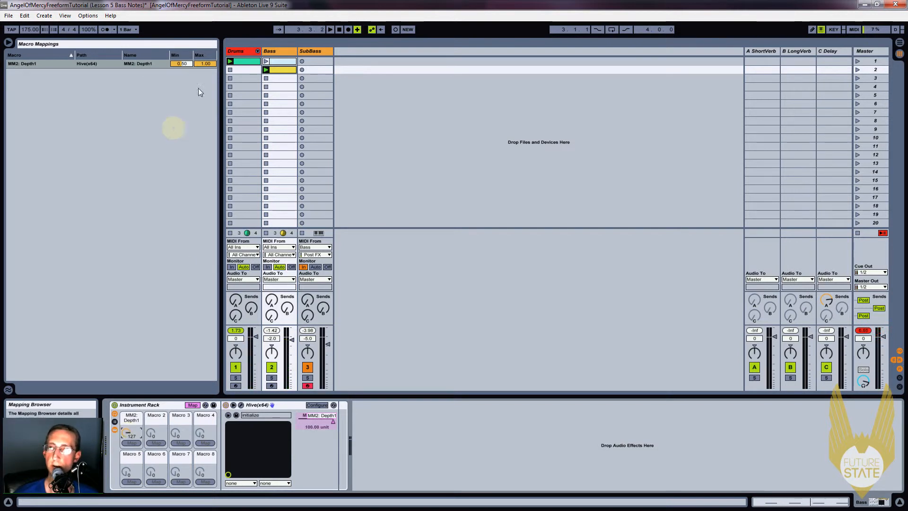
# Step: Adjust the MM2: Depth1 mapping's maximum to 0.73 while listening to the loop
pyautogui.click(210, 65)
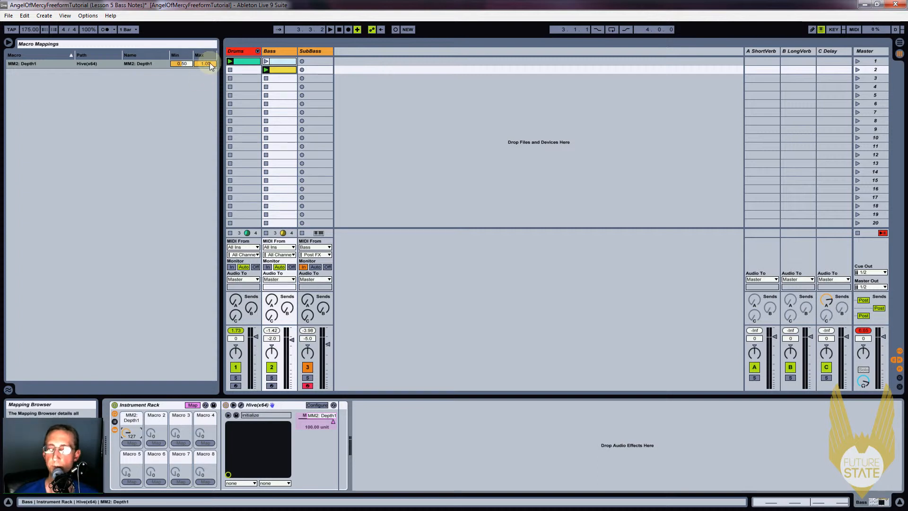
pyautogui.press('space')
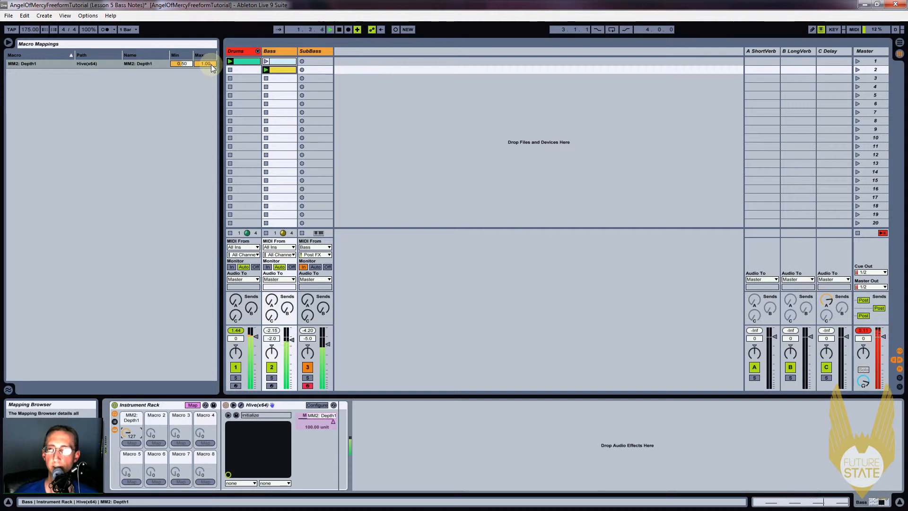
pyautogui.moveTo(211, 66); pyautogui.dragTo(211, 69)
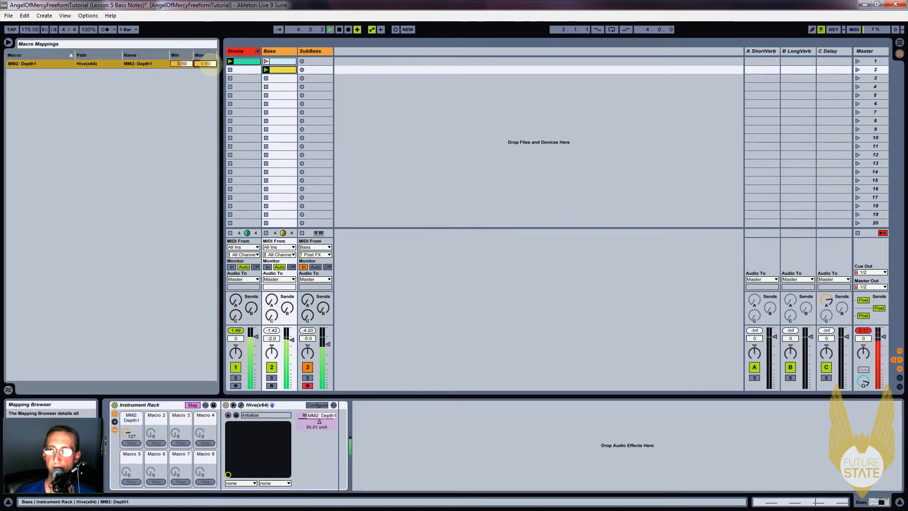
pyautogui.moveTo(208, 66); pyautogui.dragTo(208, 69)
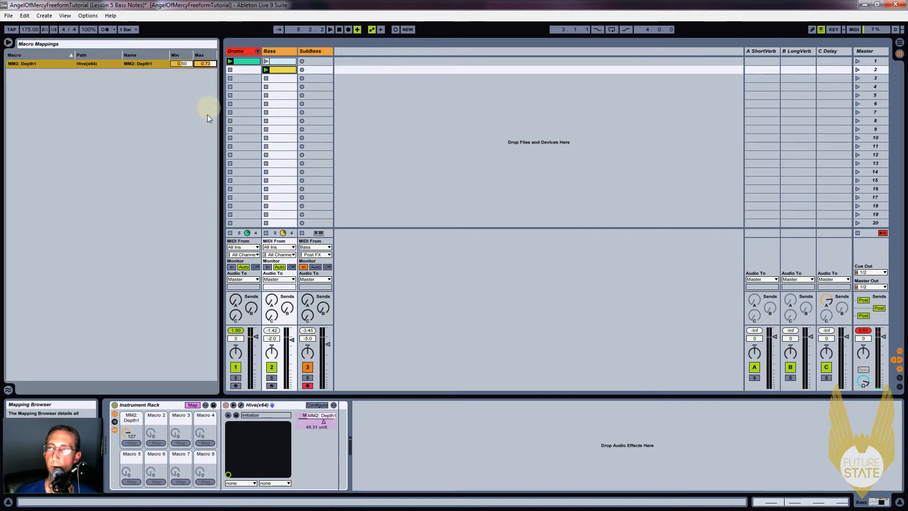
# Step: Leave macro mapping mode and rename the first macro to Filter Cutoff
pyautogui.click(192, 406)
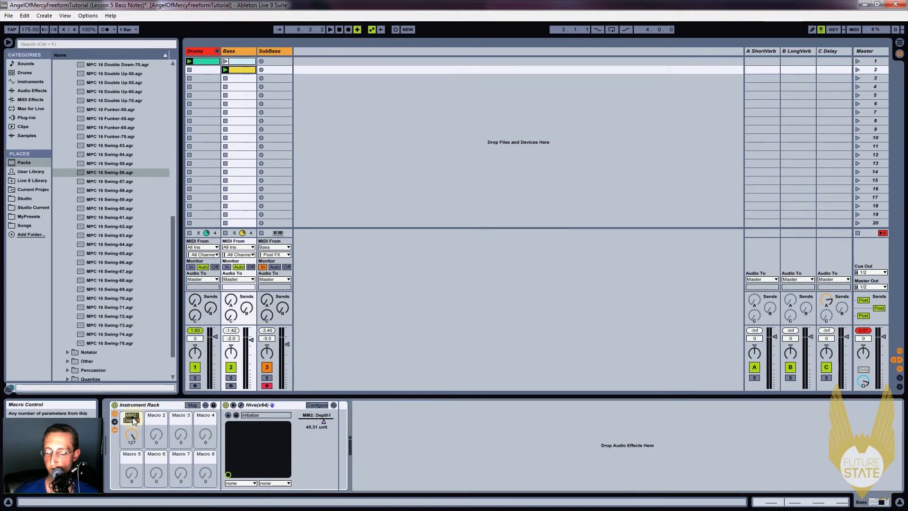
pyautogui.press('Return')
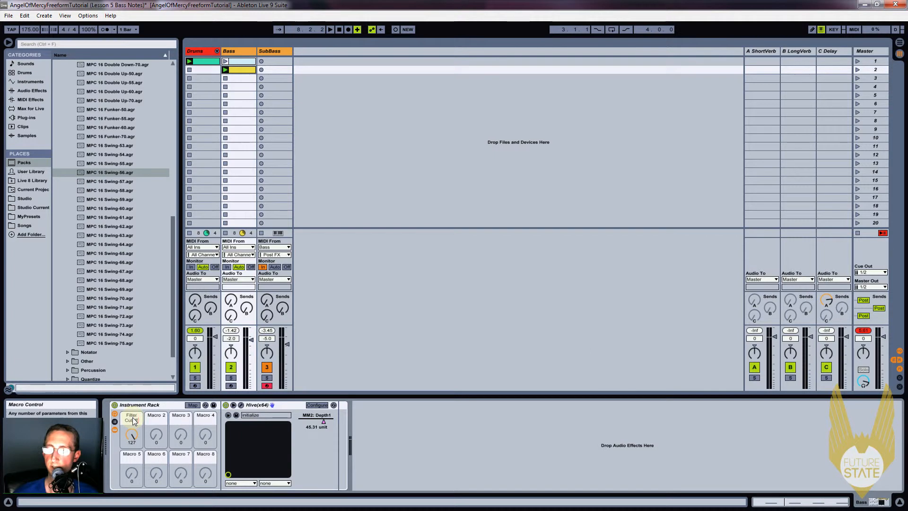
# Step: Audition the Filter Cutoff macro by sweeping it down to 0 and back up to 127 with playback
pyautogui.press('space')
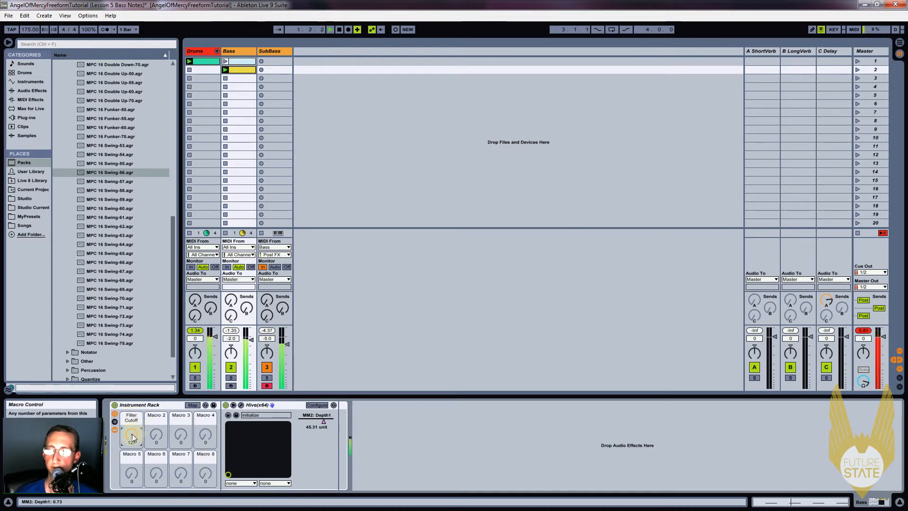
pyautogui.moveTo(132, 438); pyautogui.dragTo(132, 478)
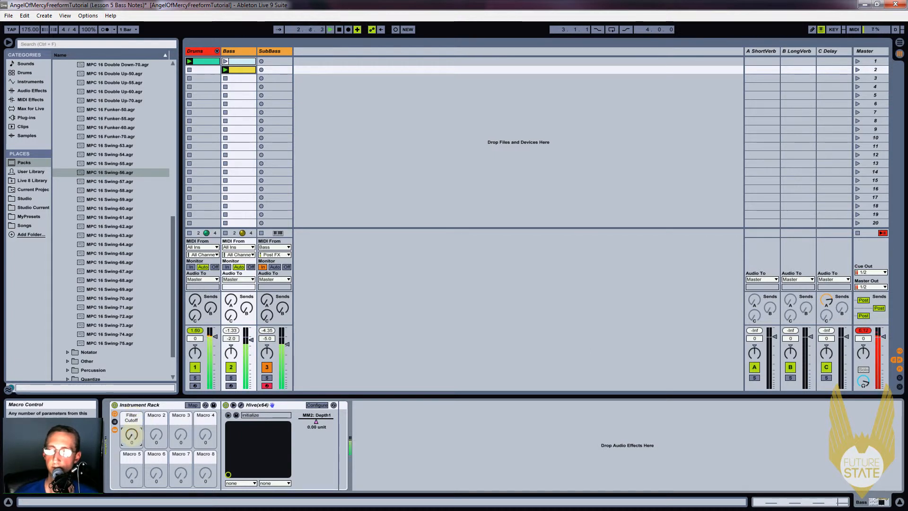
pyautogui.moveTo(132, 434); pyautogui.dragTo(131, 416)
pyautogui.press('space')
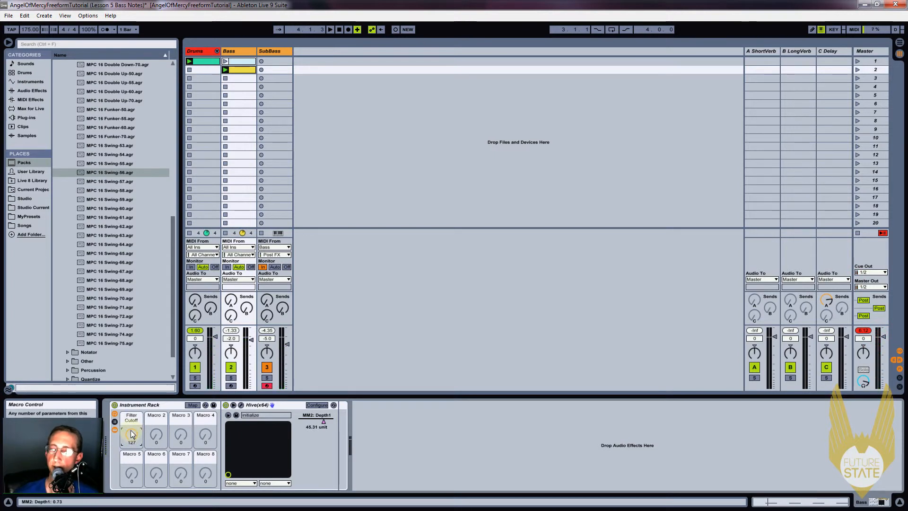
pyautogui.moveTo(132, 434); pyautogui.dragTo(132, 473)
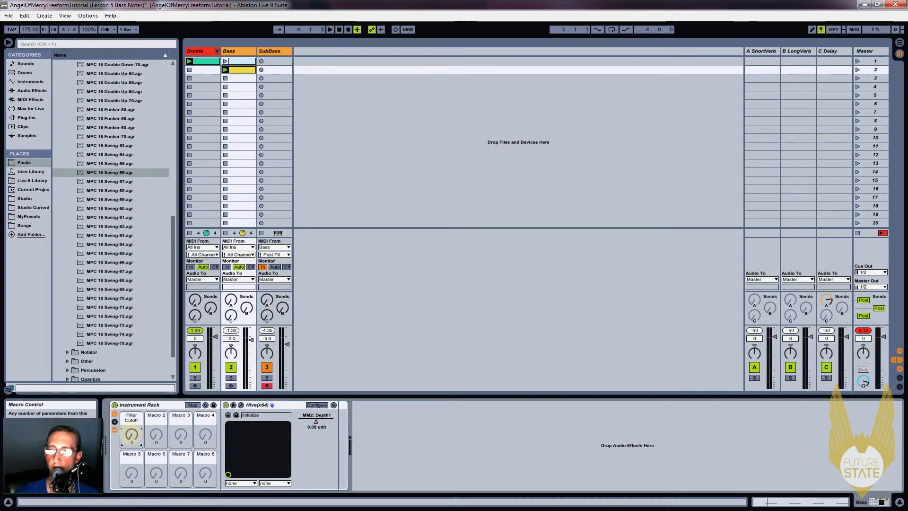
pyautogui.moveTo(132, 435); pyautogui.dragTo(132, 397)
pyautogui.press('space')
pyautogui.click(469, 256)
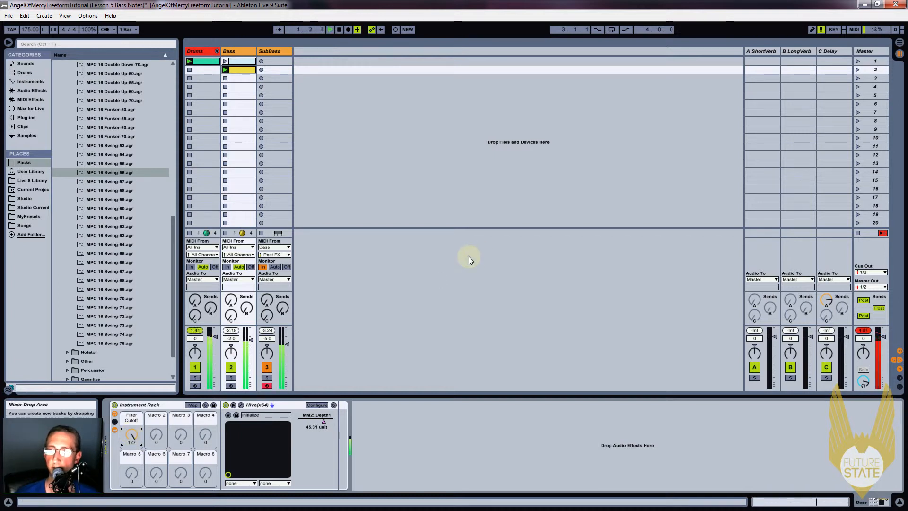
# Step: Open the yellow Bass clip and duplicate its loop three times to make it 8 bars long
pyautogui.doubleClick(241, 71)
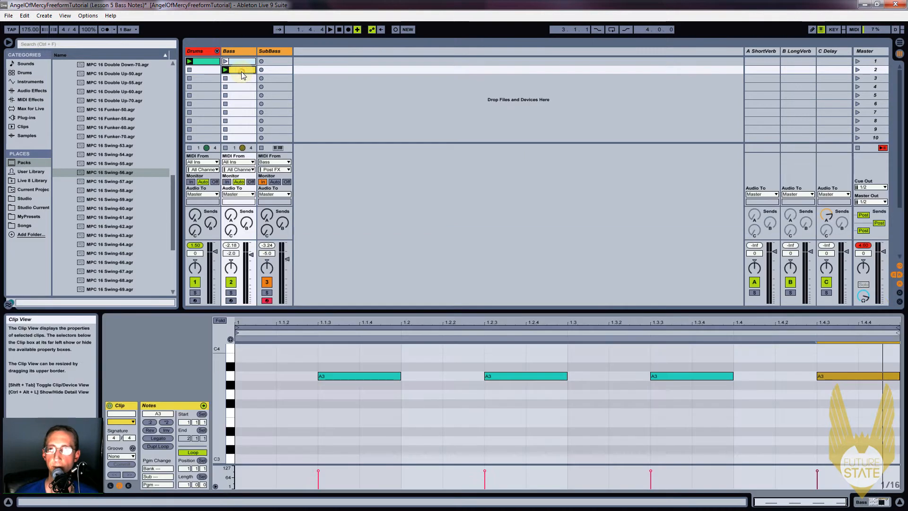
pyautogui.press('space')
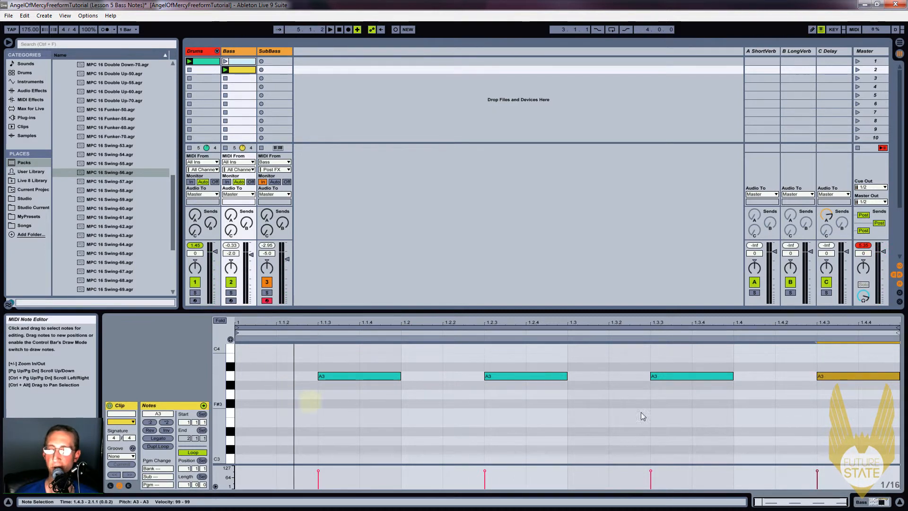
pyautogui.click(158, 446)
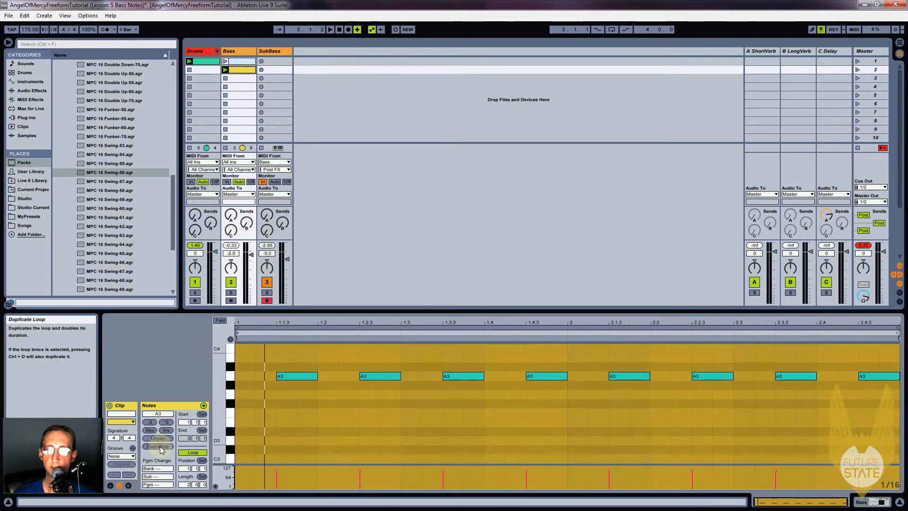
pyautogui.click(159, 447)
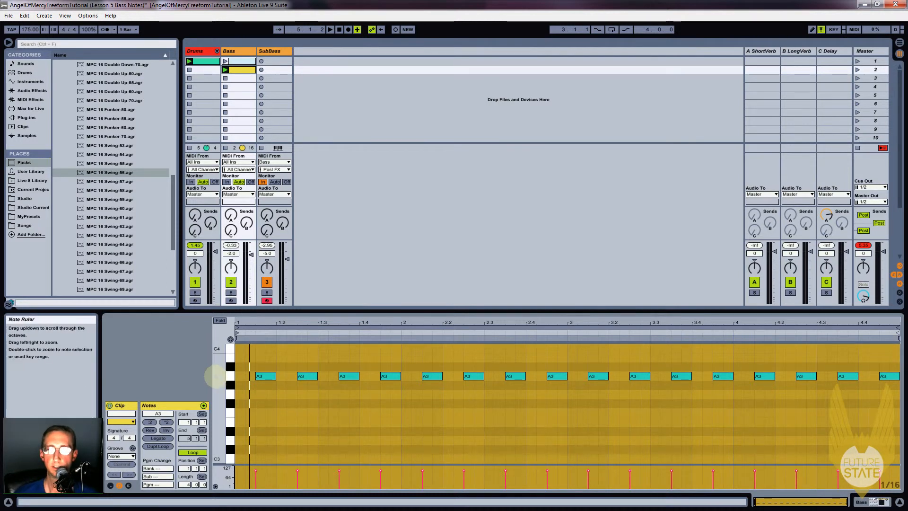
pyautogui.moveTo(215, 377); pyautogui.dragTo(218, 406)
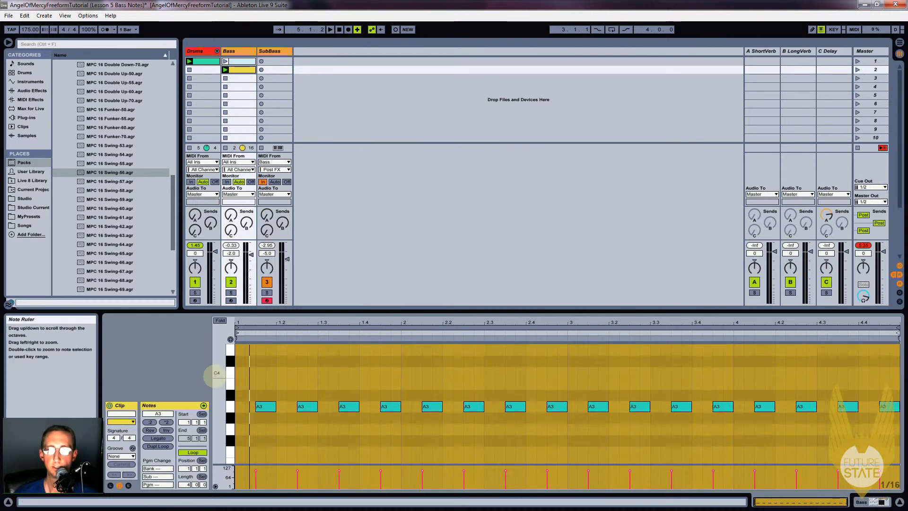
pyautogui.click(165, 446)
# Step: Transpose the A3 notes in bars 5 and 6 of the yellow Bass clip down to D3
pyautogui.click(557, 377)
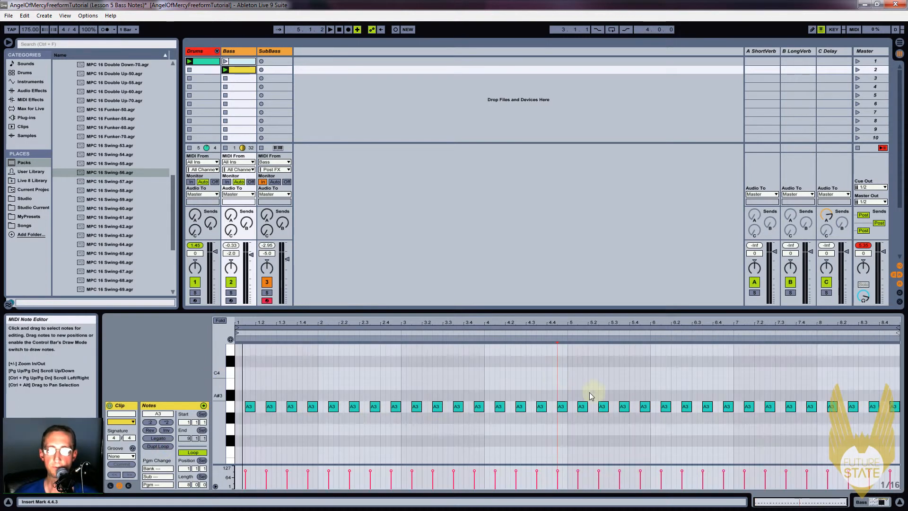
pyautogui.moveTo(574, 368); pyautogui.dragTo(731, 424)
pyautogui.press('Down')
pyautogui.press('Down')
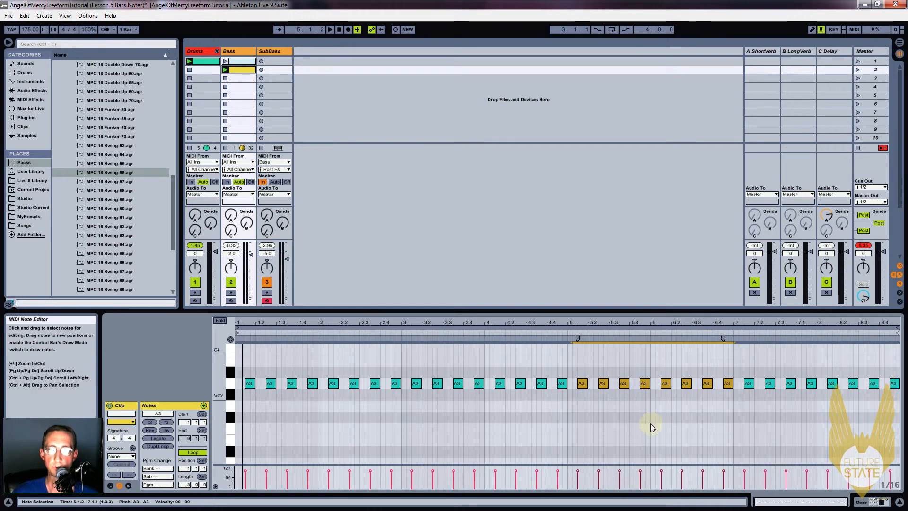
pyautogui.scroll(-1, 586, 461)
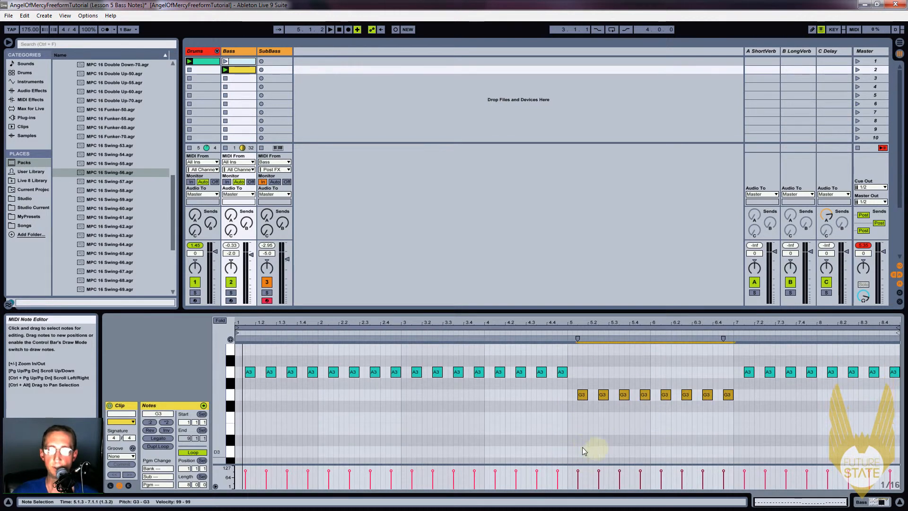
pyautogui.press('Down')
pyautogui.press('Down')
pyautogui.press('Down')
pyautogui.press('Down')
pyautogui.press('Down')
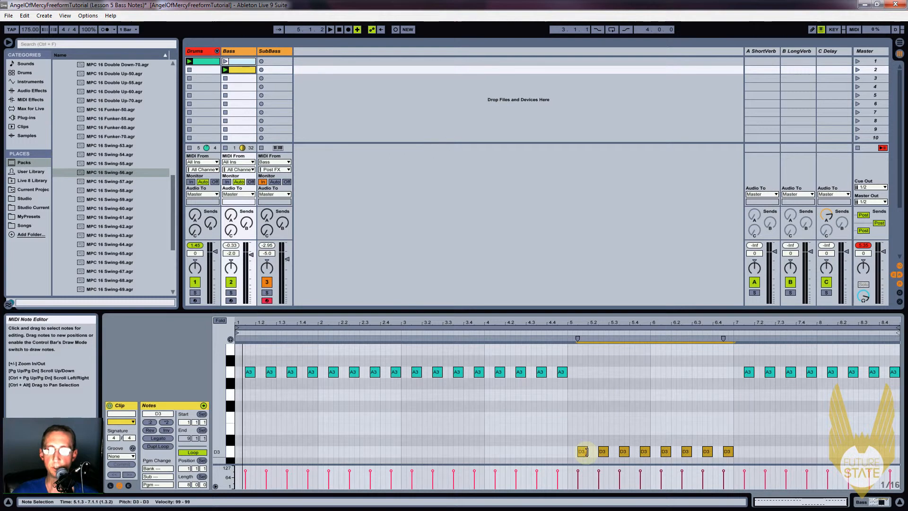
# Step: Transpose the A3 notes in bars 7 and 8 of the Bass clip down to F3
pyautogui.moveTo(722, 356); pyautogui.dragTo(903, 389)
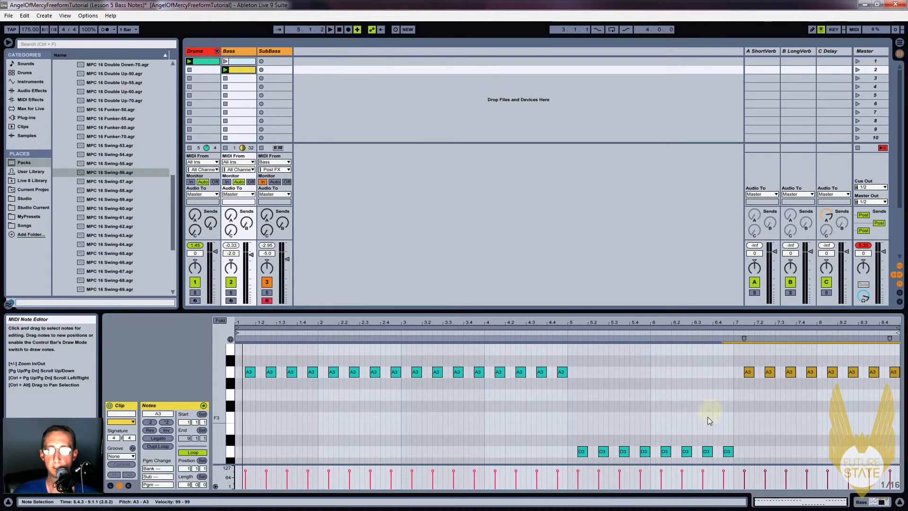
pyautogui.press('Down')
pyautogui.press('Down')
pyautogui.press('Down')
pyautogui.press('Down')
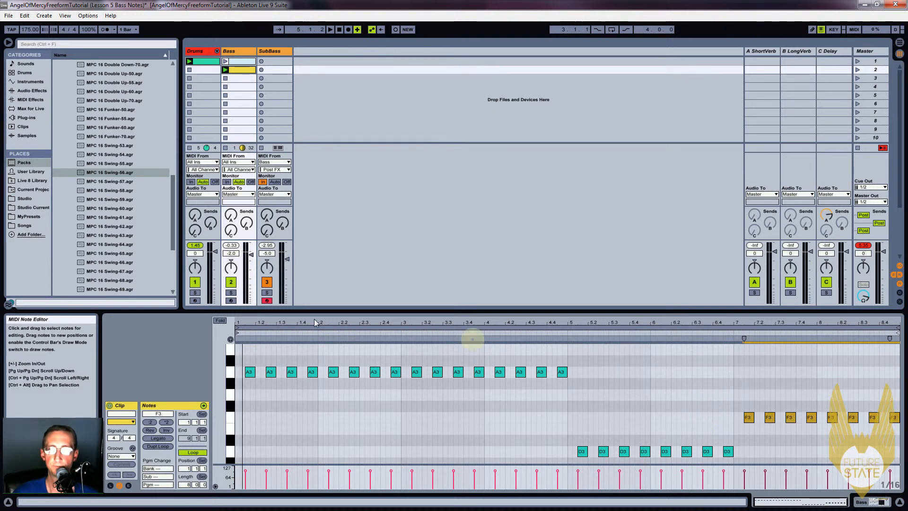
# Step: Play the edited Bass clip with its track soloed, adding the Drums track to the solo
pyautogui.click(231, 292)
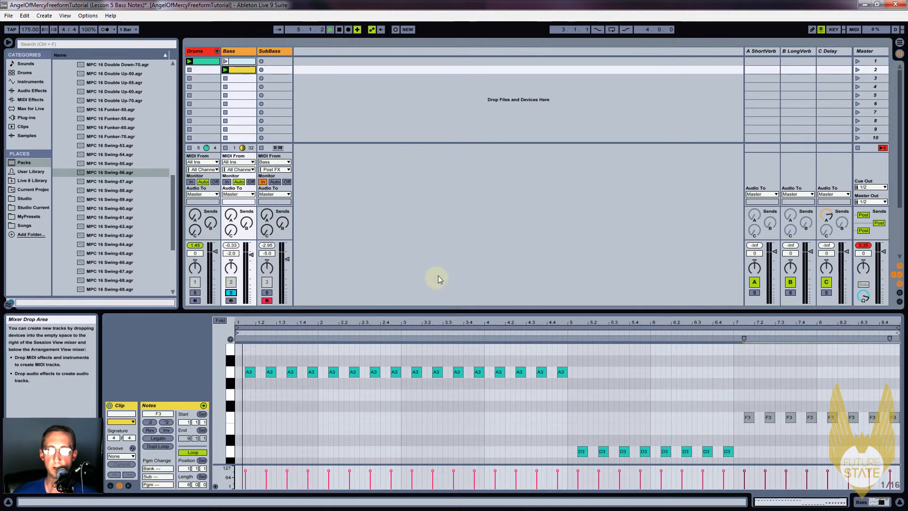
pyautogui.press('space')
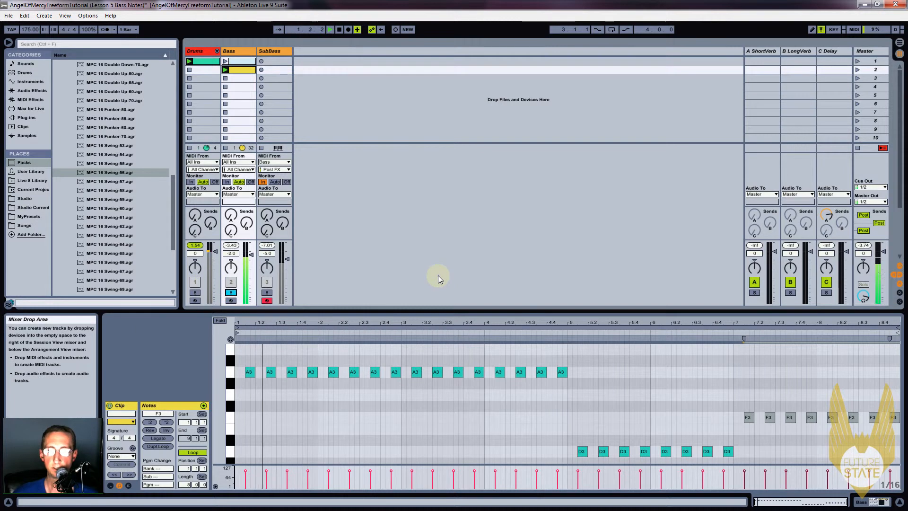
pyautogui.click(195, 293)
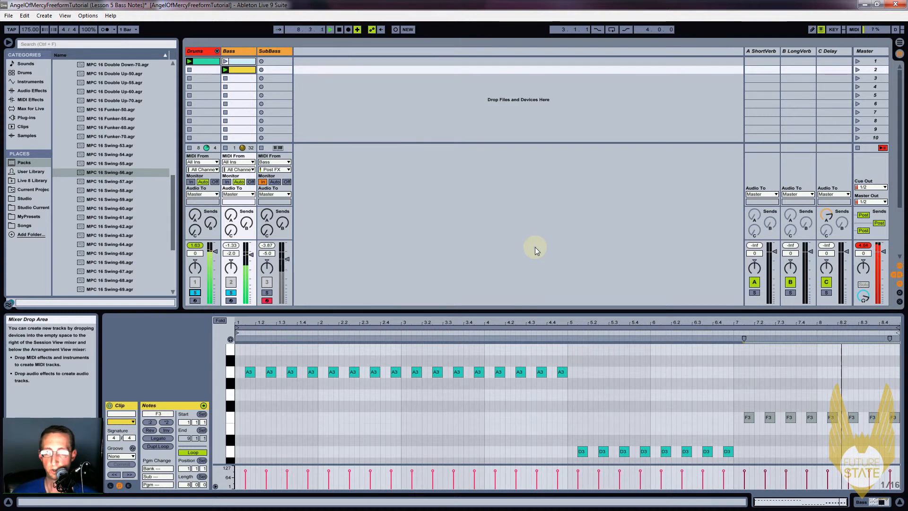
# Step: Duplicate the Bass clip's loop to 16 bars and raise the notes in bars 13 to 16 one octave to D4 and F4
pyautogui.doubleClick(239, 71)
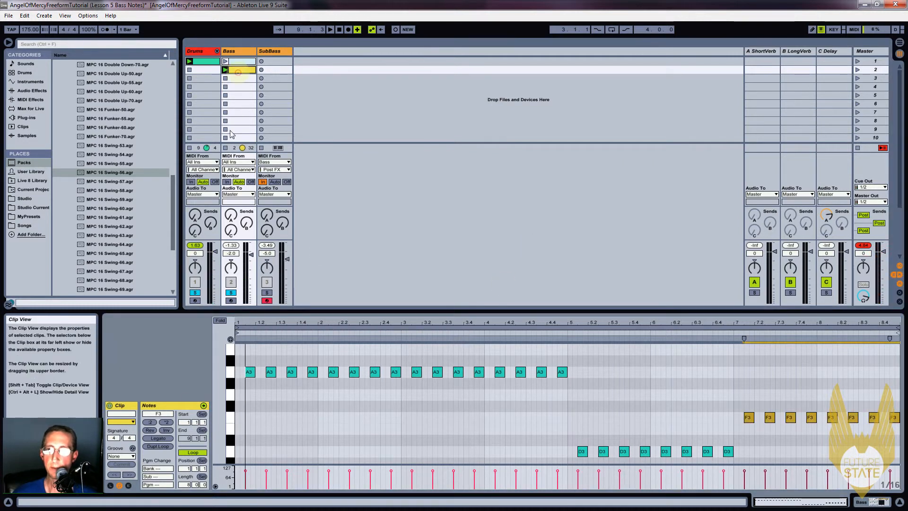
pyautogui.click(159, 447)
pyautogui.click(796, 405)
pyautogui.moveTo(709, 396); pyautogui.dragTo(897, 462)
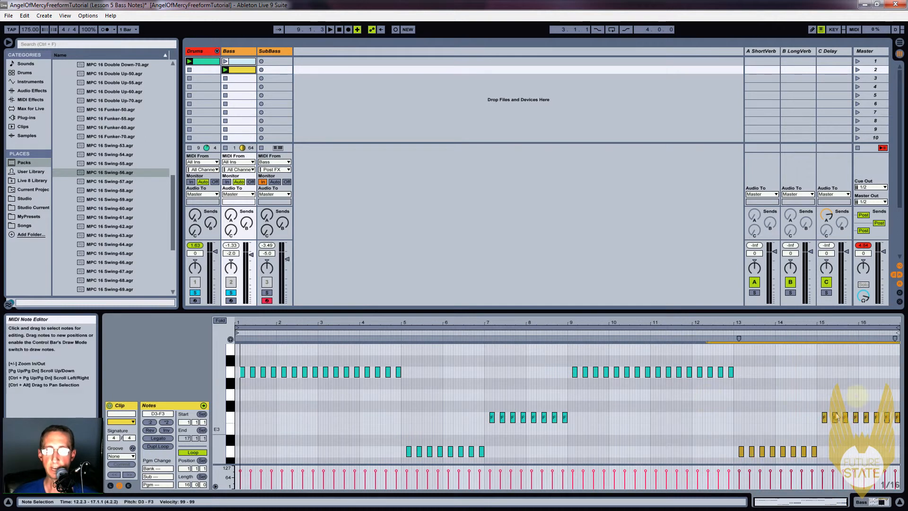
pyautogui.hotkey('shift', 'Up')
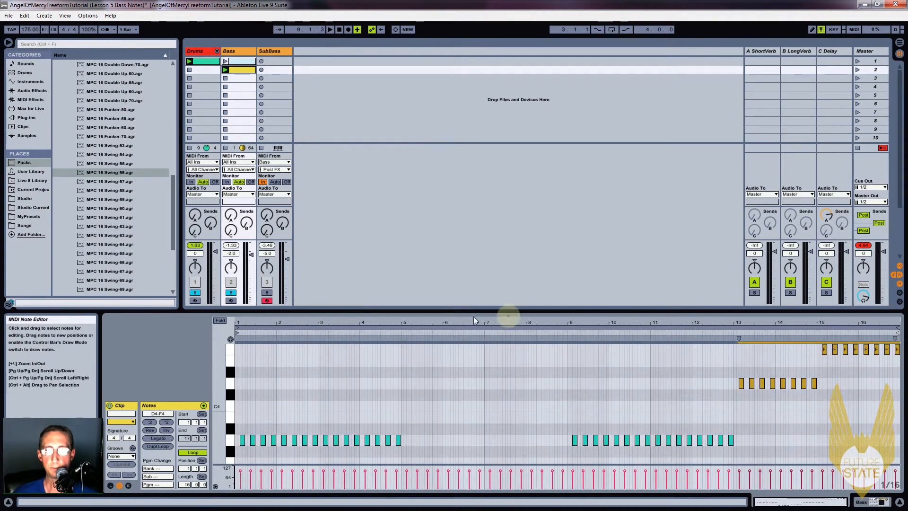
pyautogui.moveTo(217, 410); pyautogui.dragTo(215, 400)
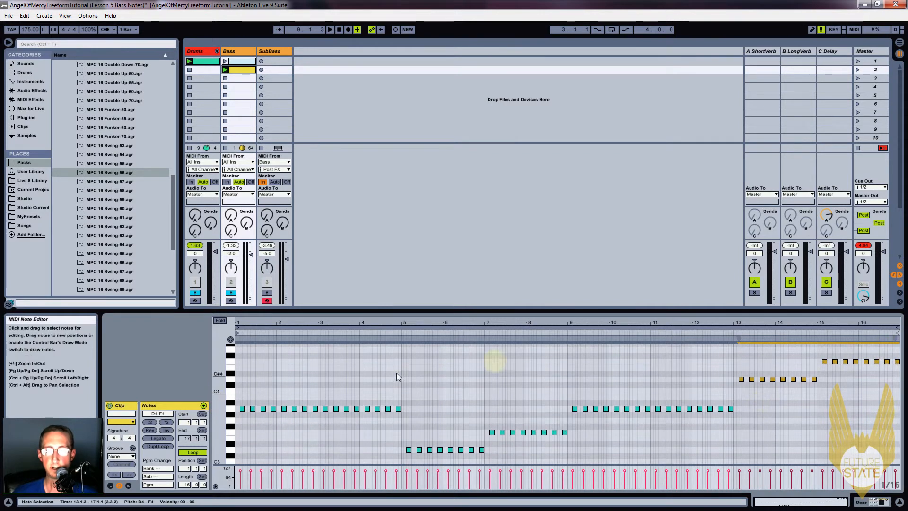
# Step: Solo the SubBass track and listen to how it follows the clip's low notes in bars 5 and 6
pyautogui.click(265, 293)
pyautogui.press('space')
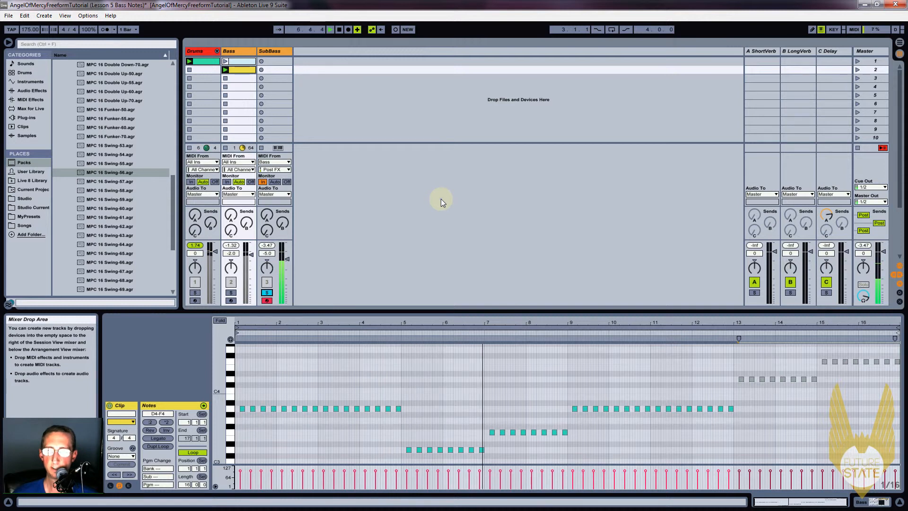
pyautogui.press('space')
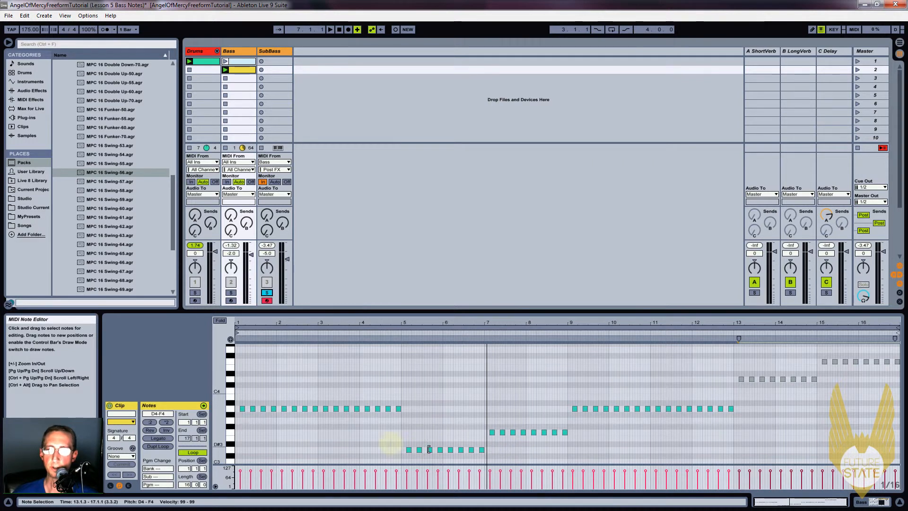
pyautogui.click(325, 451)
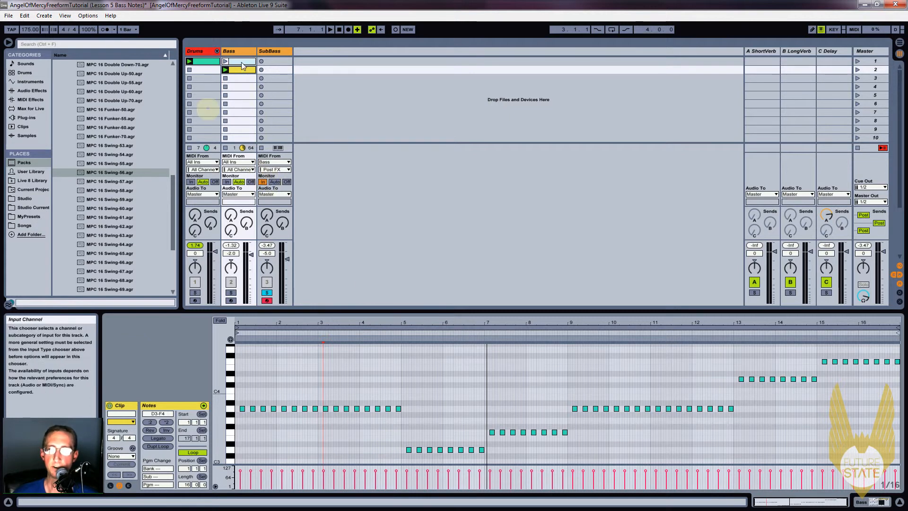
# Step: Set the SubBass track's monitoring to Auto and its MIDI input to All Ins
pyautogui.click(275, 181)
pyautogui.click(269, 163)
pyautogui.click(268, 166)
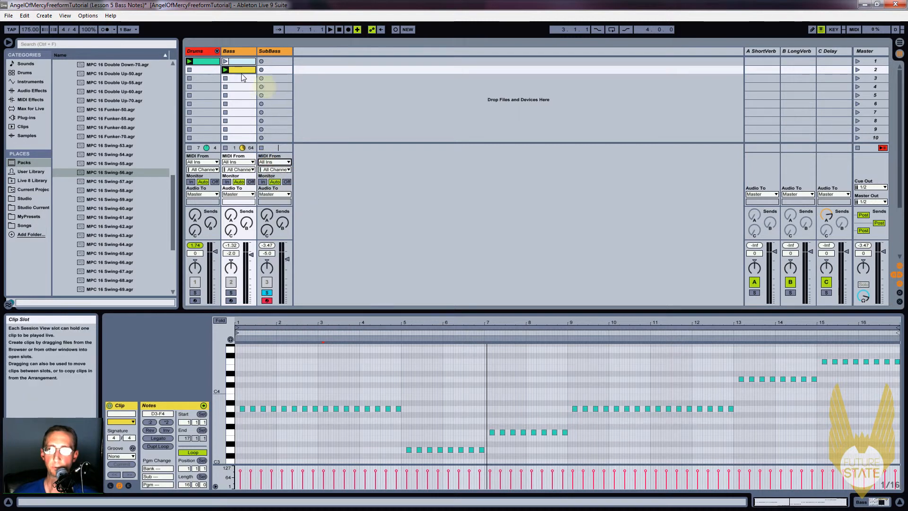
# Step: Copy the yellow Bass clip to the SubBass track in scene 2 and raise its bar 5 to 8 notes one octave
pyautogui.moveTo(241, 71); pyautogui.dragTo(272, 71)
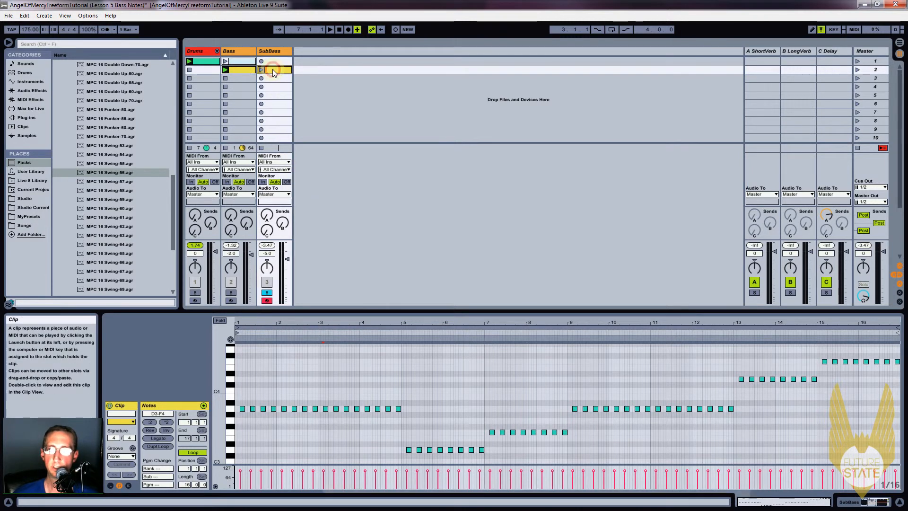
pyautogui.doubleClick(272, 70)
pyautogui.moveTo(387, 428); pyautogui.dragTo(595, 463)
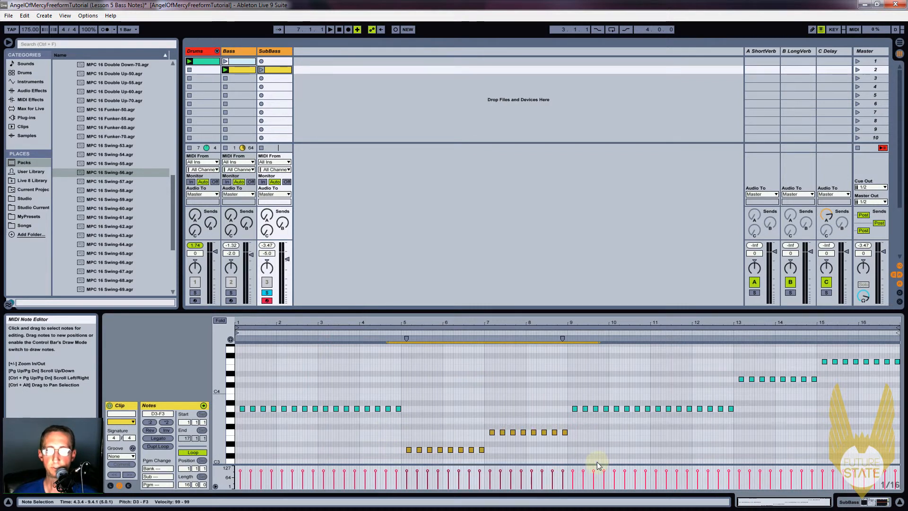
pyautogui.hotkey('shift', 'Up')
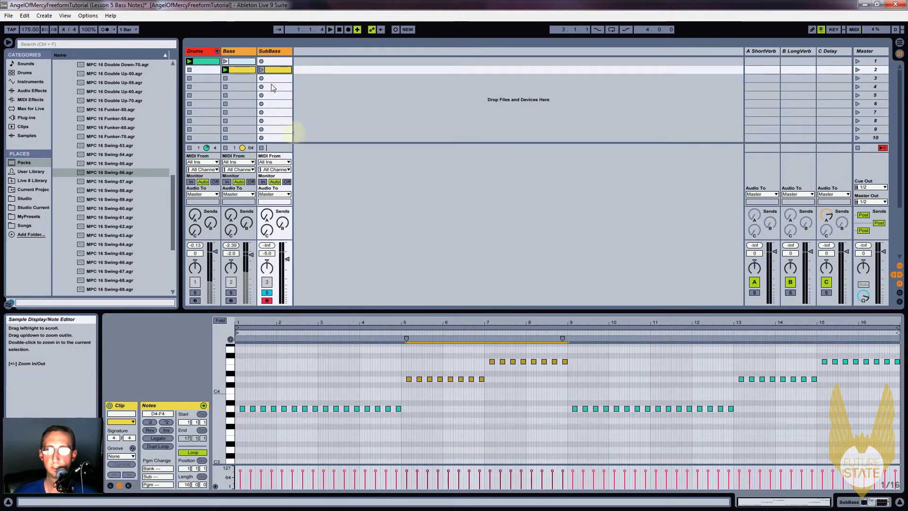
# Step: Launch the SubBass clip, delete its notes from bar 9 onward and shorten its loop to 8 bars
pyautogui.click(261, 69)
pyautogui.moveTo(567, 424); pyautogui.dragTo(904, 356)
pyautogui.press('Delete')
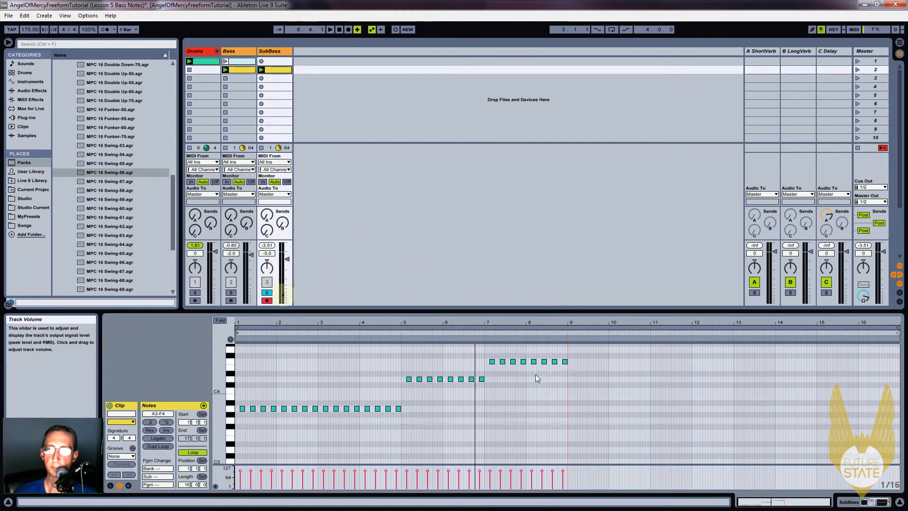
pyautogui.click(569, 328)
pyautogui.hotkey('ctrl', 'Down')
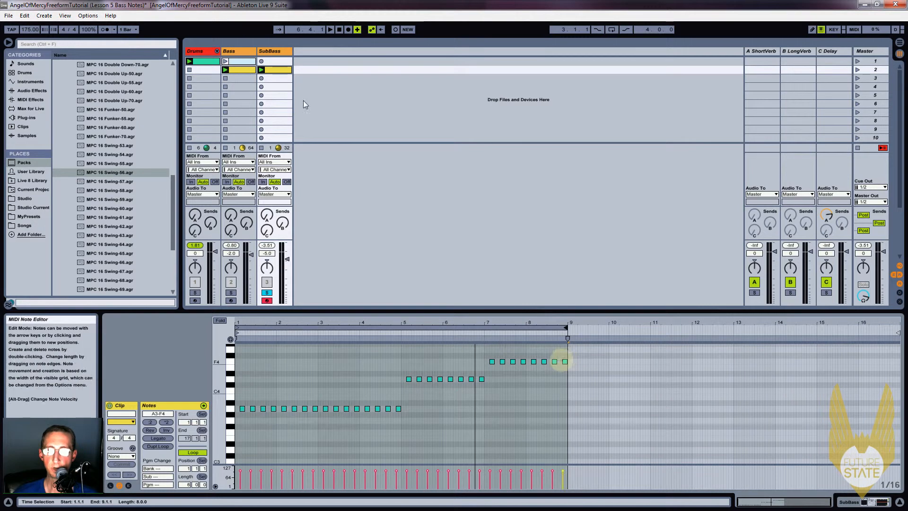
# Step: Play the drums, bass and sub bass together without solo and lower the Master volume to -4.0 dB
pyautogui.click(272, 51)
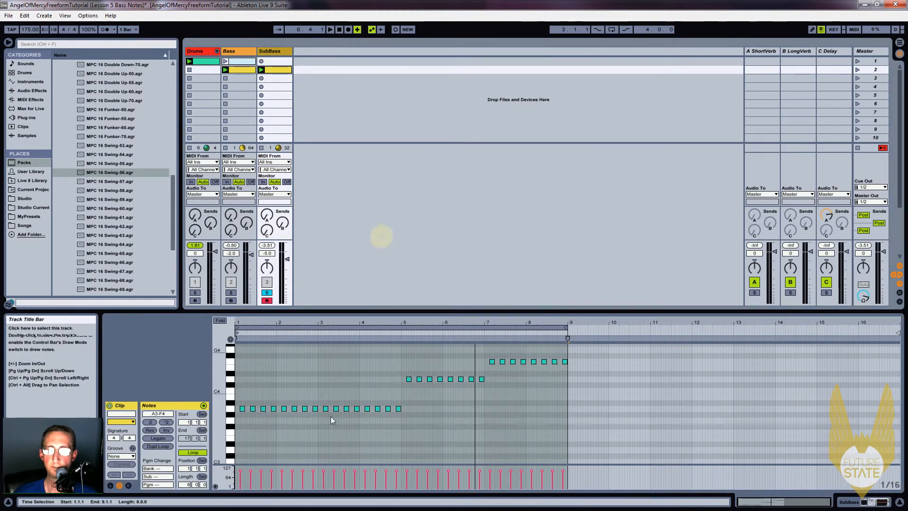
pyautogui.click(233, 70)
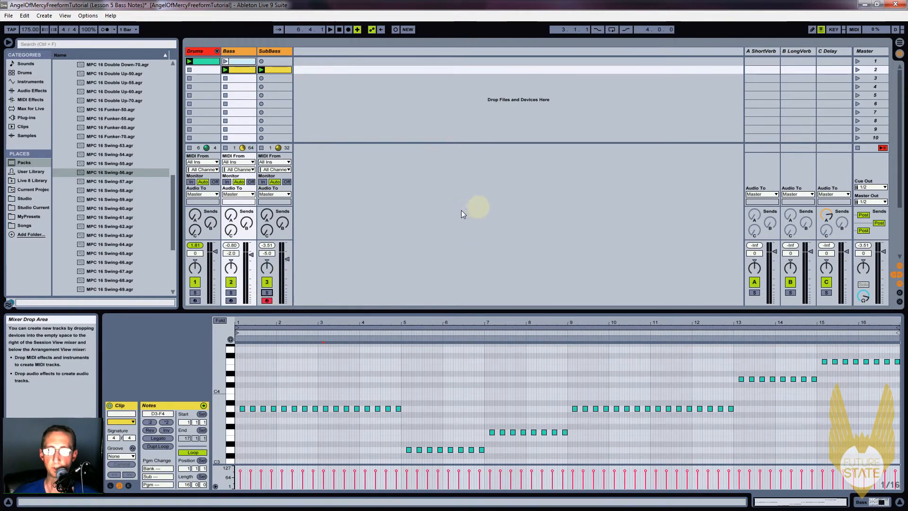
pyautogui.press('space')
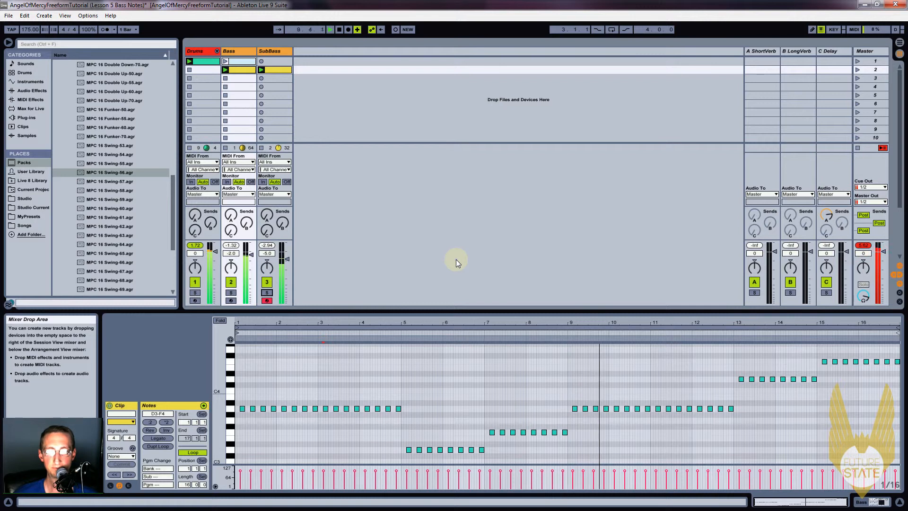
pyautogui.moveTo(884, 252); pyautogui.dragTo(885, 258)
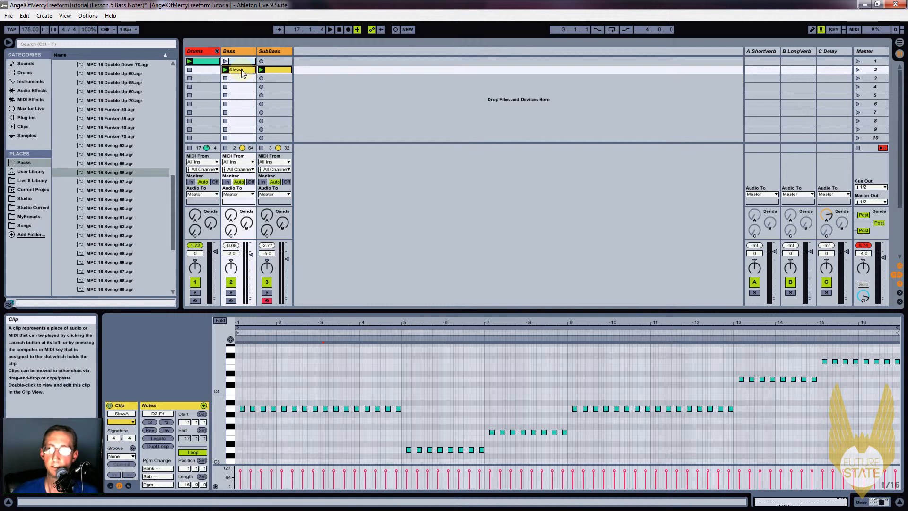
# Step: Rename the SubBass clip in scene 2 to SlowA
pyautogui.click(274, 70)
pyautogui.hotkey('ctrl', 'r')
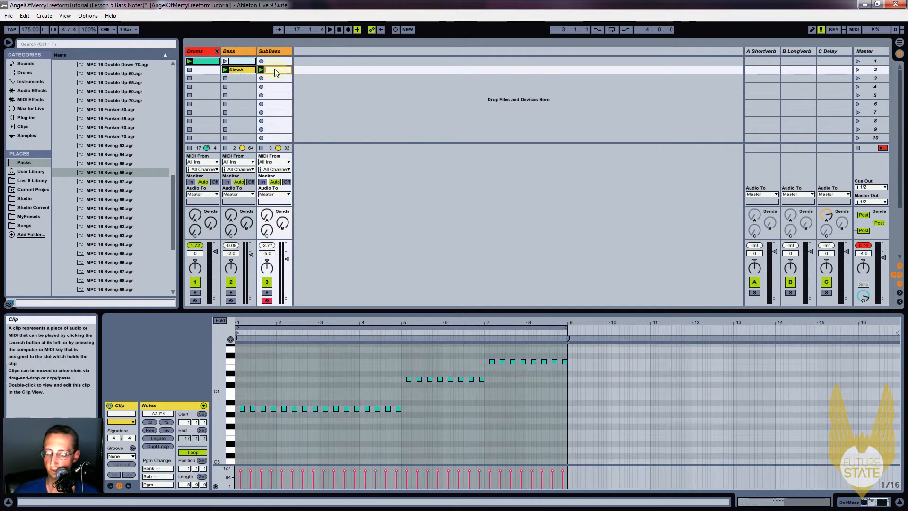
pyautogui.press('Return')
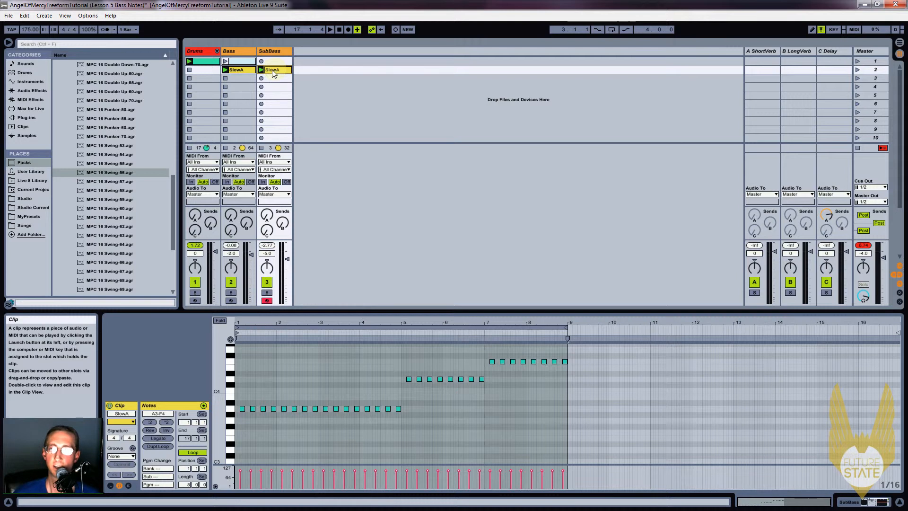
# Step: Duplicate the Bass track's SlowA clip into scene 3 and rename the copy QuickA
pyautogui.moveTo(244, 73); pyautogui.dragTo(243, 81)
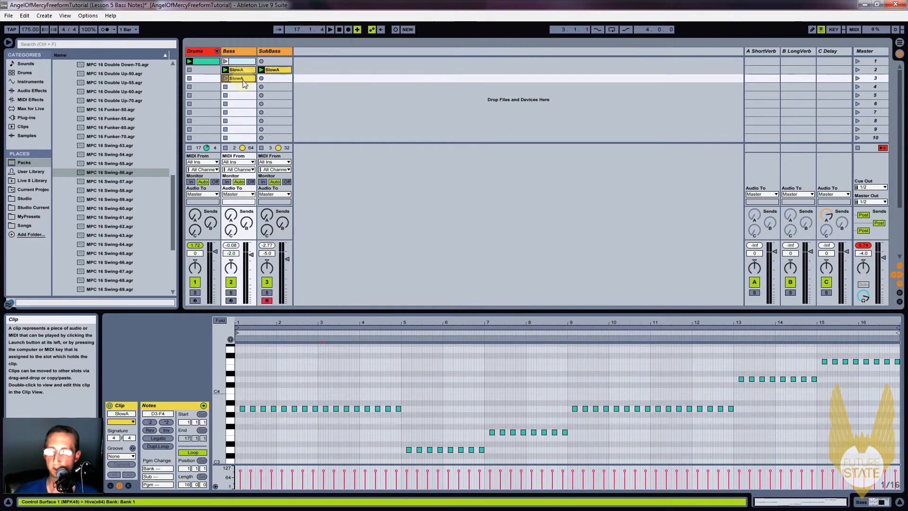
pyautogui.hotkey('ctrl', 'r')
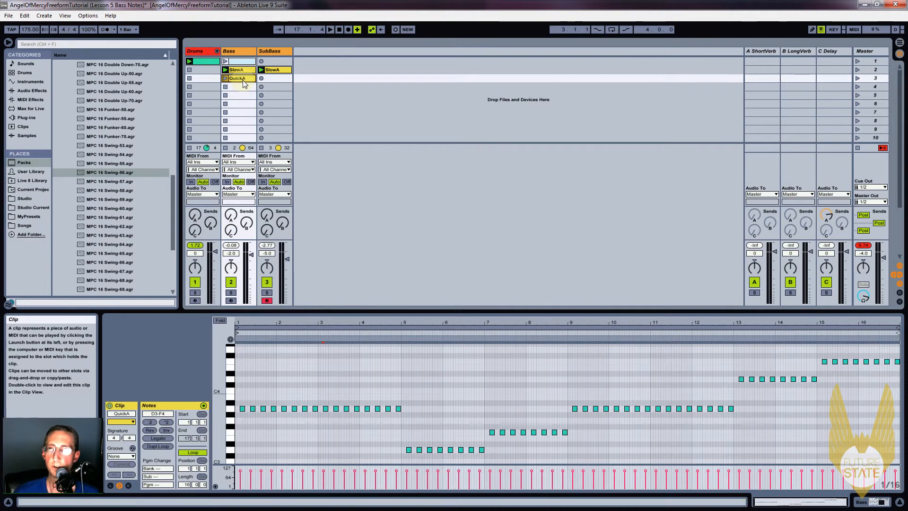
pyautogui.press('Return')
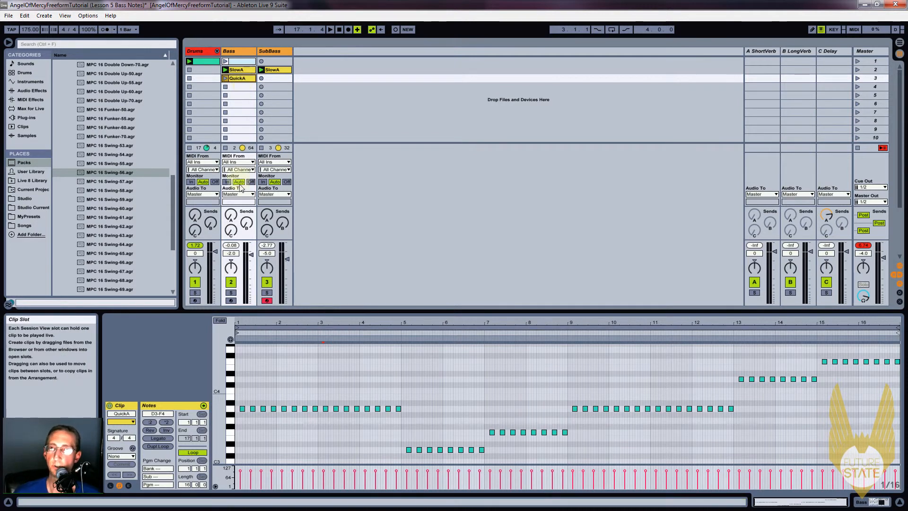
# Step: With QuickA launched and SubBass stopped, copy QuickA's A3 notes in bars 1 to 4 earlier for three sixteenth notes per beat
pyautogui.click(262, 149)
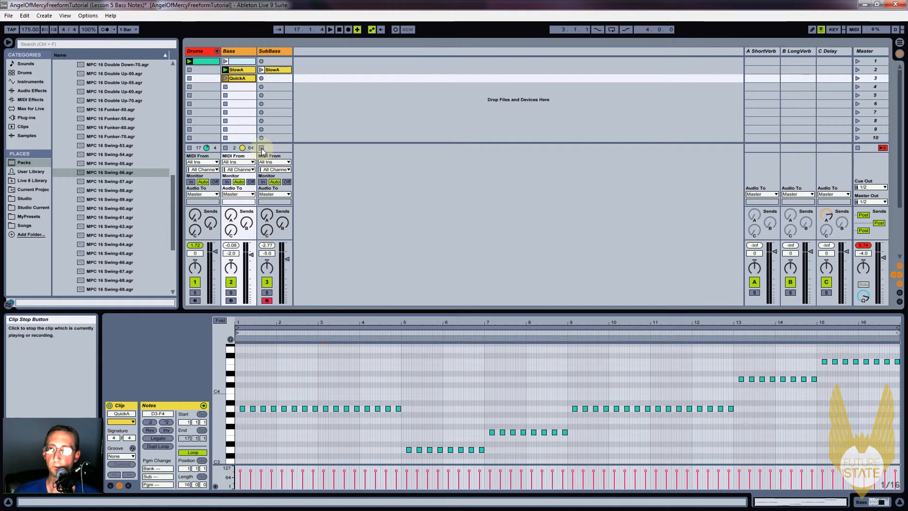
pyautogui.click(226, 77)
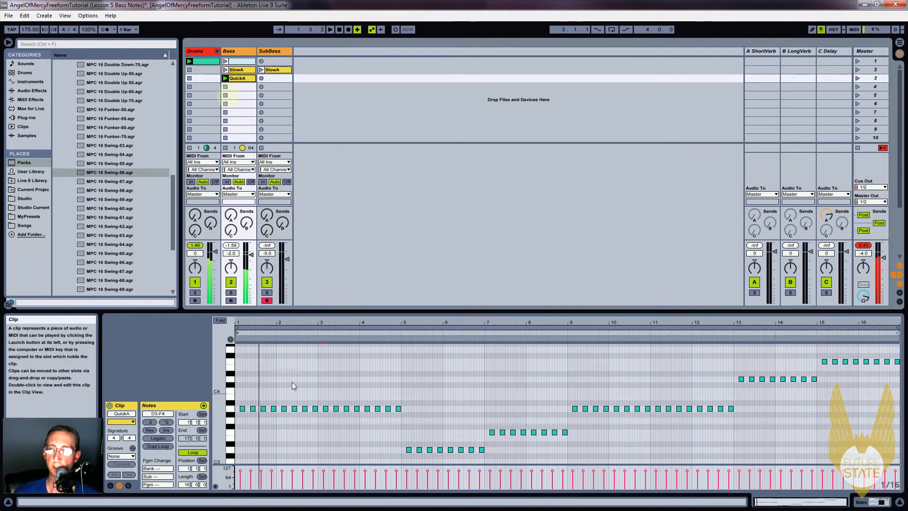
pyautogui.moveTo(254, 322)
pyautogui.mouseDown()
pyautogui.moveTo(243, 319)
pyautogui.moveTo(264, 332)
pyautogui.mouseUp()
pyautogui.moveTo(250, 374); pyautogui.dragTo(744, 408)
pyautogui.moveTo(264, 412); pyautogui.dragTo(248, 413)
# Step: Play the edited QuickA clip with the drums and solo the Bass track
pyautogui.press('space')
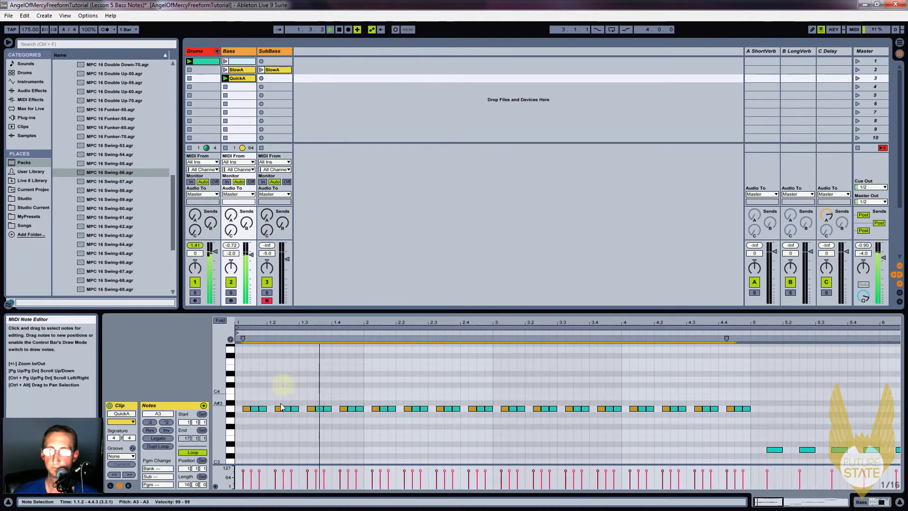
pyautogui.click(231, 293)
pyautogui.press('space')
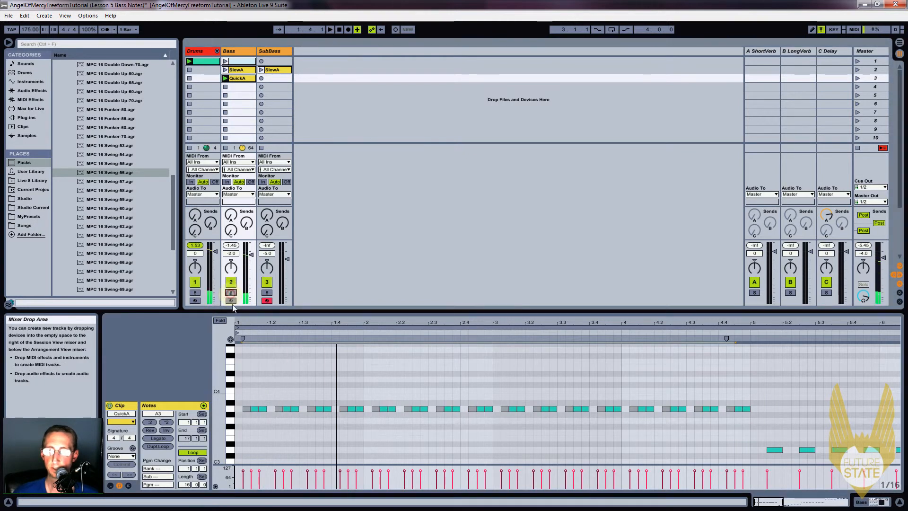
# Step: Unsolo the Bass track, shorten QuickA's A3 notes in bars 1 to 4 to less than a sixteenth each, and play the result
pyautogui.click(231, 293)
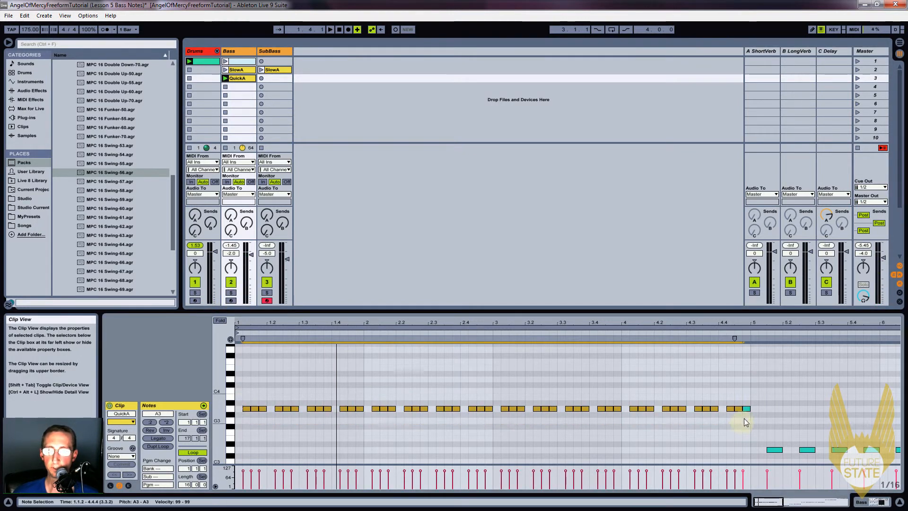
pyautogui.click(281, 384)
pyautogui.moveTo(246, 385); pyautogui.dragTo(747, 411)
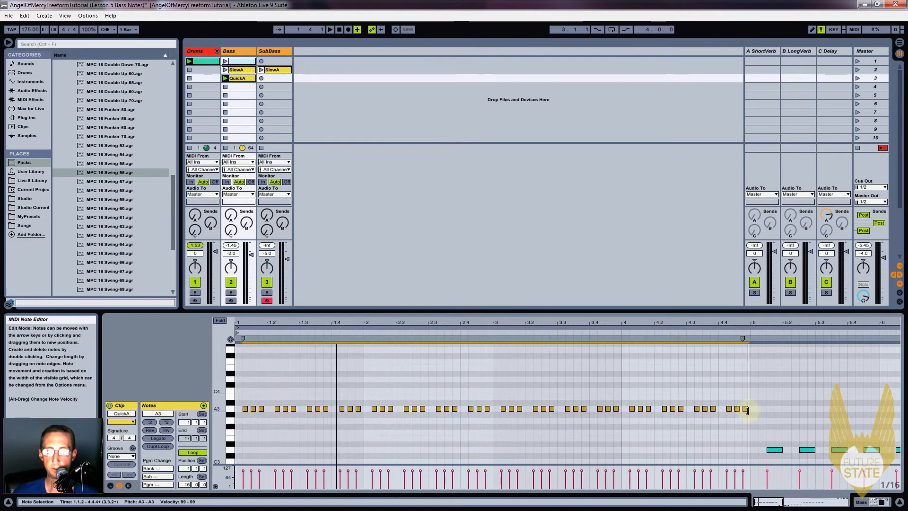
pyautogui.press('space')
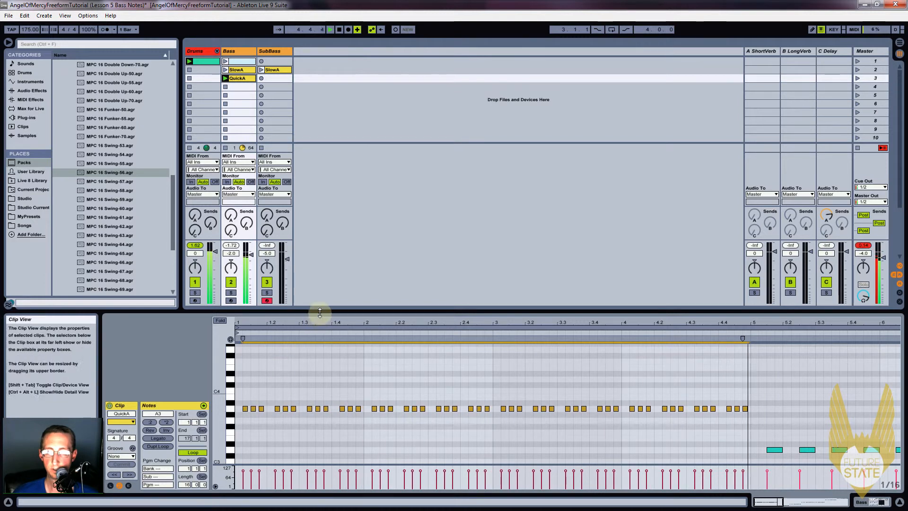
pyautogui.press('space')
# Step: Copy QuickA's shortened A3 notes from bars 1 to 4 into bars 5 to 8
pyautogui.moveTo(318, 323); pyautogui.dragTo(316, 318)
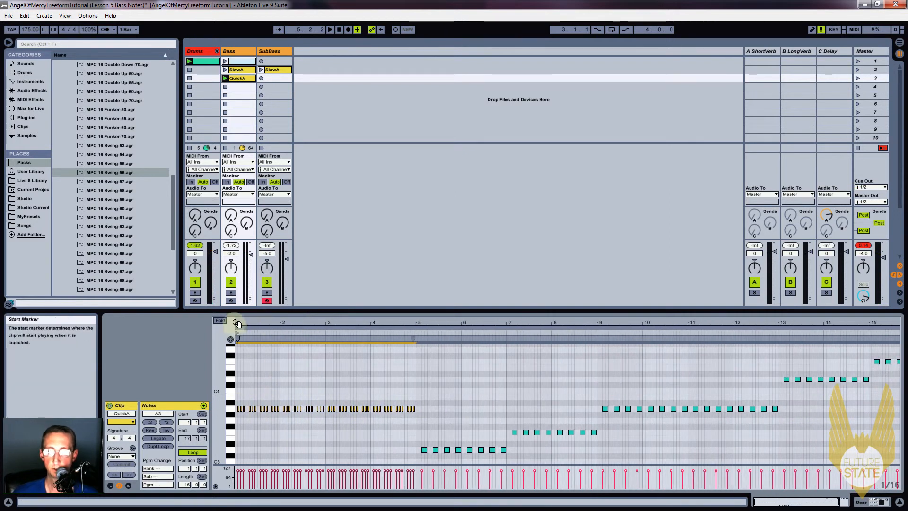
pyautogui.moveTo(242, 319); pyautogui.dragTo(242, 337)
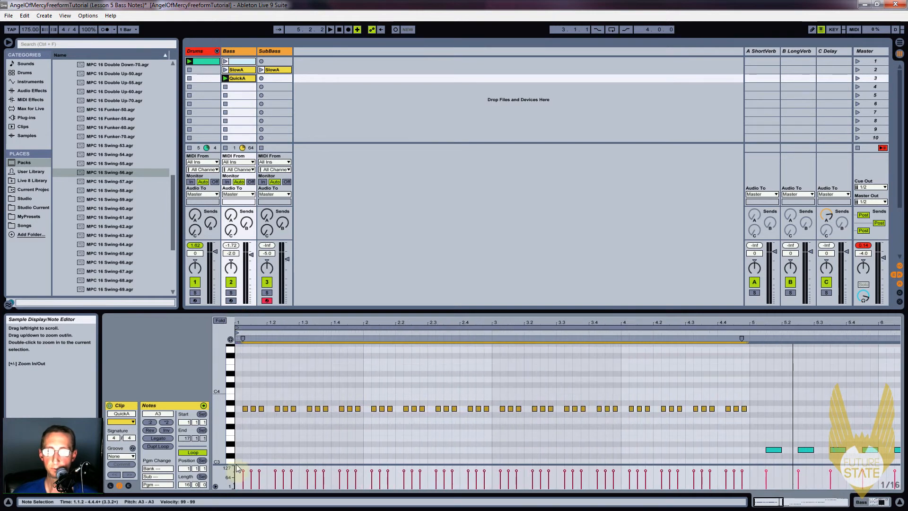
pyautogui.click(245, 411)
pyautogui.moveTo(245, 409)
pyautogui.mouseDown()
pyautogui.moveTo(761, 417)
pyautogui.moveTo(761, 407)
pyautogui.mouseUp()
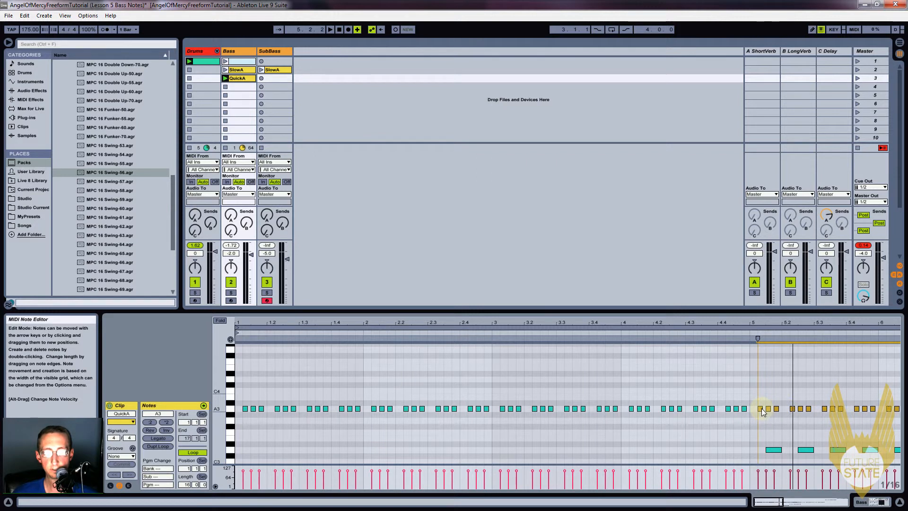
pyautogui.moveTo(790, 323); pyautogui.dragTo(375, 325)
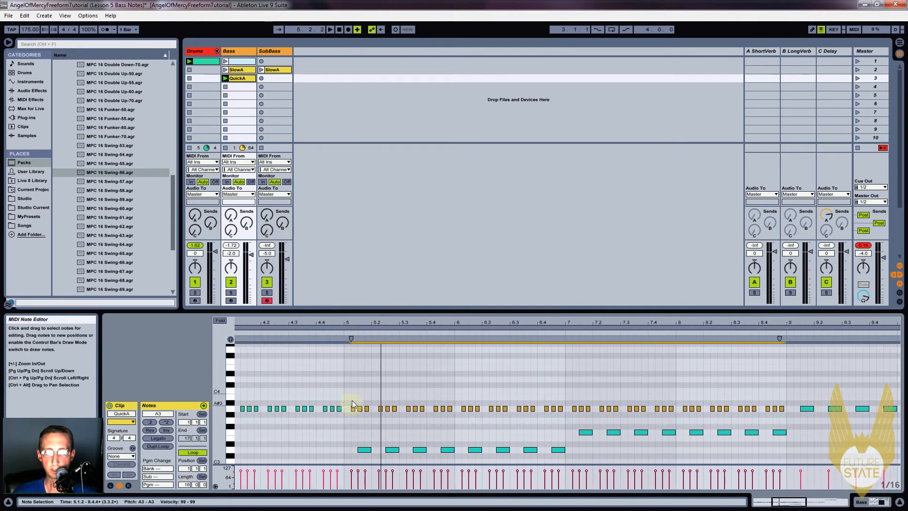
# Step: Transpose the copied A3 notes in bars 5 and 6 down to D3, over the existing notes
pyautogui.moveTo(350, 392); pyautogui.dragTo(566, 435)
pyautogui.press('Down')
pyautogui.press('Down')
pyautogui.press('Down')
pyautogui.press('Down')
pyautogui.press('Down')
pyautogui.press('Down')
pyautogui.press('Down')
# Step: Transpose the copied A3 notes in bars 7 and 8 down to F3, over the existing notes
pyautogui.moveTo(561, 375); pyautogui.dragTo(791, 420)
pyautogui.press('Down')
pyautogui.press('Down')
pyautogui.press('Down')
pyautogui.press('Down')
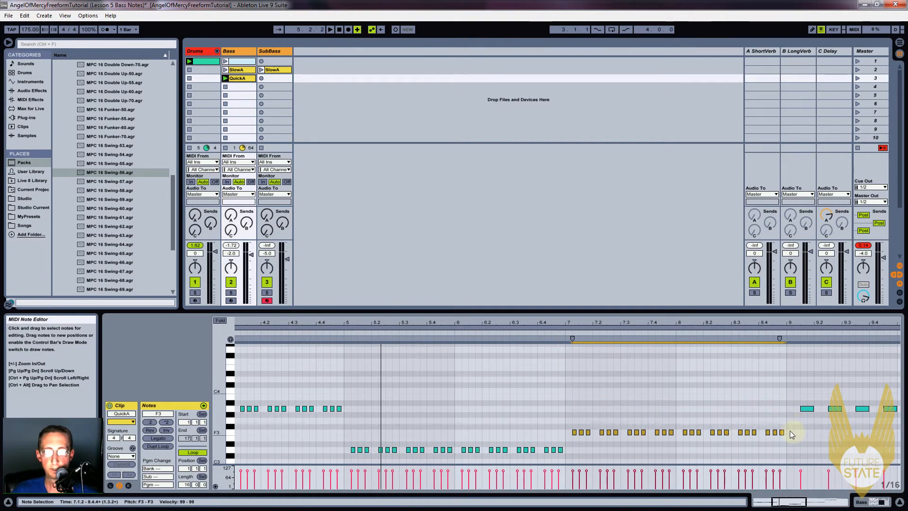
# Step: Delete QuickA's notes in bars 9 to 16 and duplicate the first eight bars in their place
pyautogui.moveTo(601, 331); pyautogui.dragTo(596, 320)
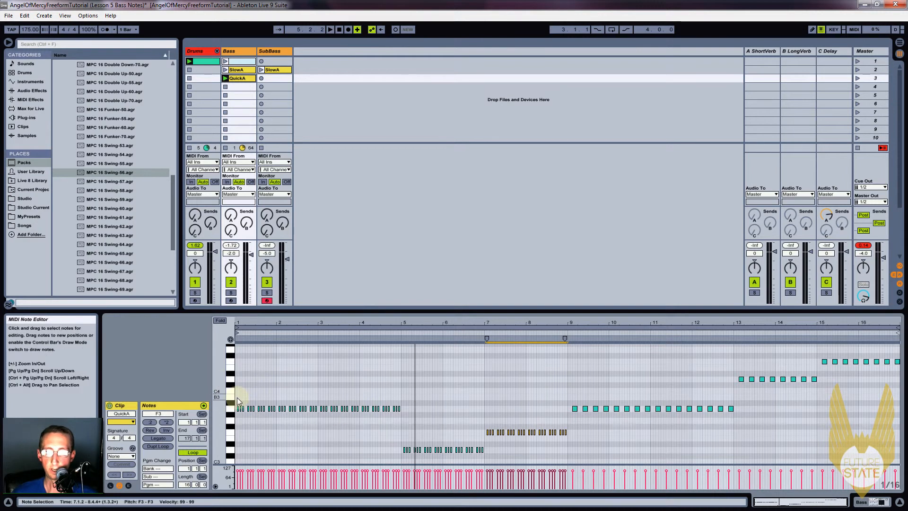
pyautogui.moveTo(567, 416); pyautogui.dragTo(900, 343)
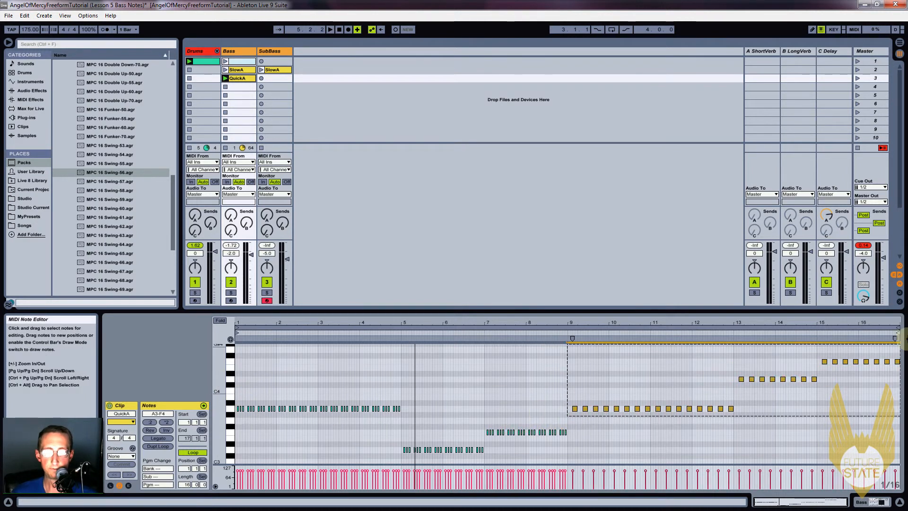
pyautogui.press('Delete')
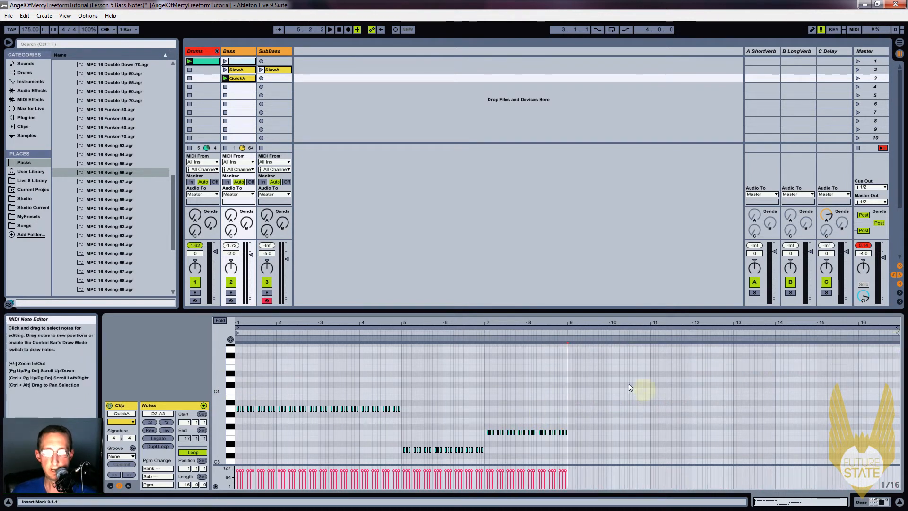
pyautogui.click(568, 326)
pyautogui.click(156, 446)
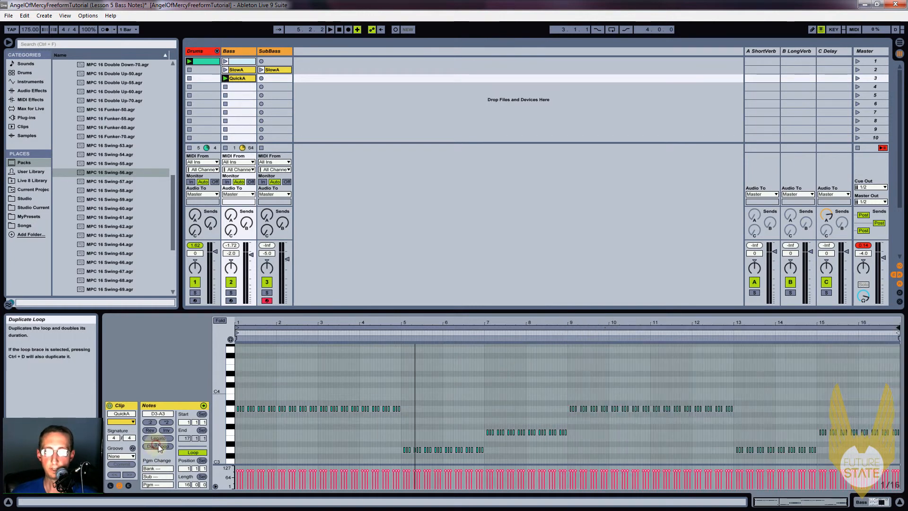
# Step: Raise the duplicated notes in bars 13 to 16 by one octave to D4 and F4
pyautogui.click(715, 422)
pyautogui.moveTo(789, 439); pyautogui.dragTo(907, 464)
pyautogui.hotkey('shift', 'Up')
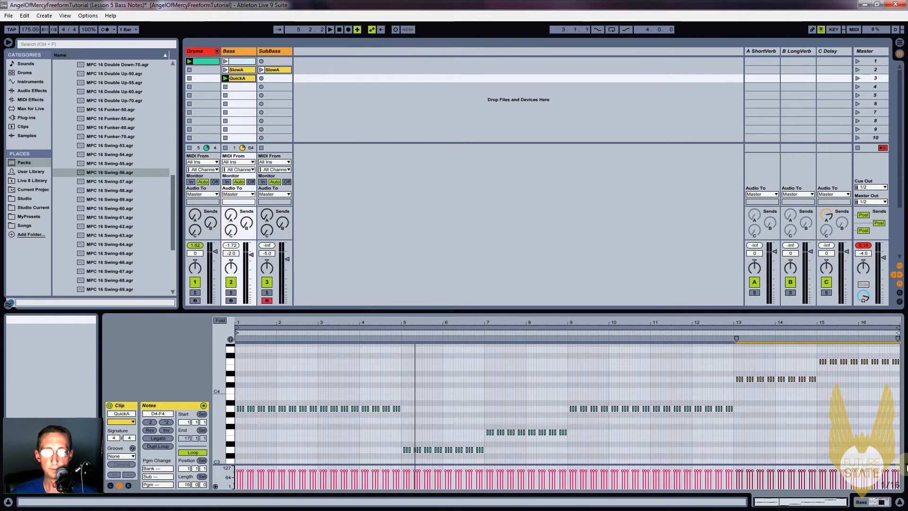
pyautogui.click(240, 80)
pyautogui.moveTo(240, 81); pyautogui.dragTo(242, 78)
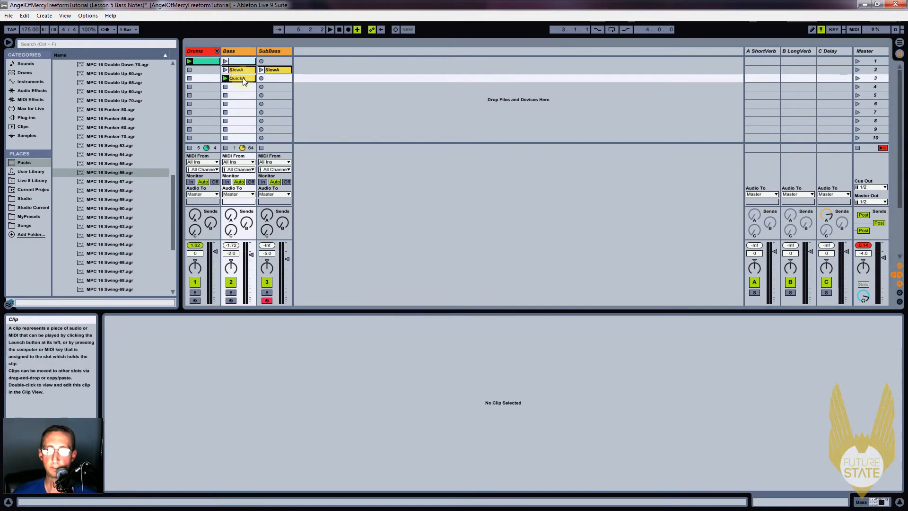
pyautogui.hotkey('ctrl', 'z')
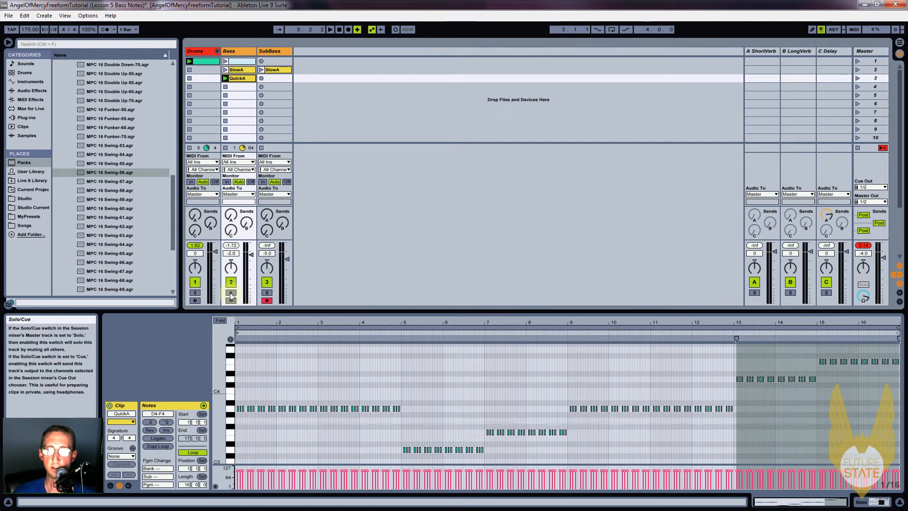
# Step: Play the QuickA clip with the drums and shorten its loop to bars 1 to 4
pyautogui.press('space')
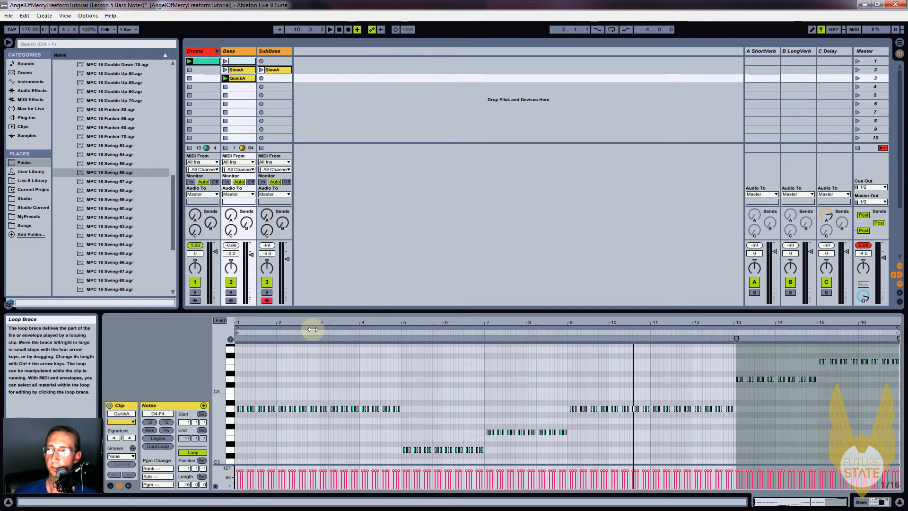
pyautogui.moveTo(312, 329); pyautogui.dragTo(395, 331)
pyautogui.doubleClick(268, 337)
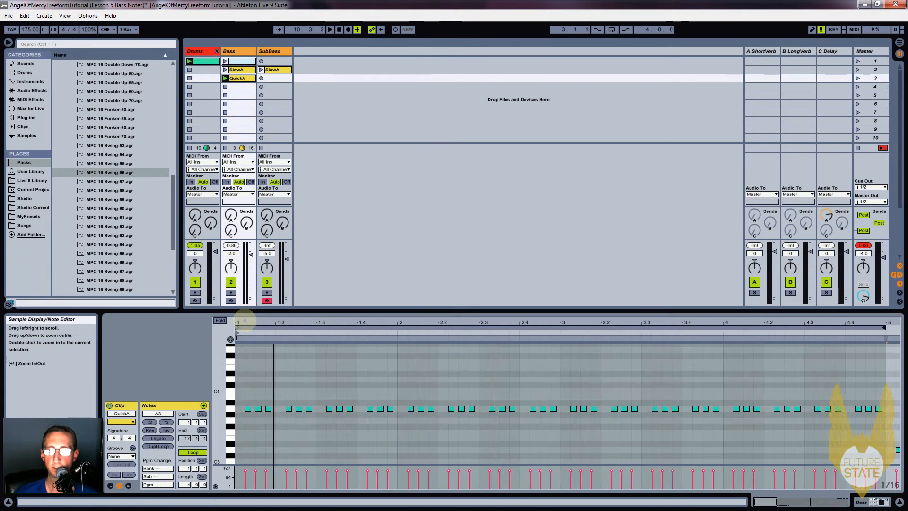
pyautogui.scroll(3, 284, 387)
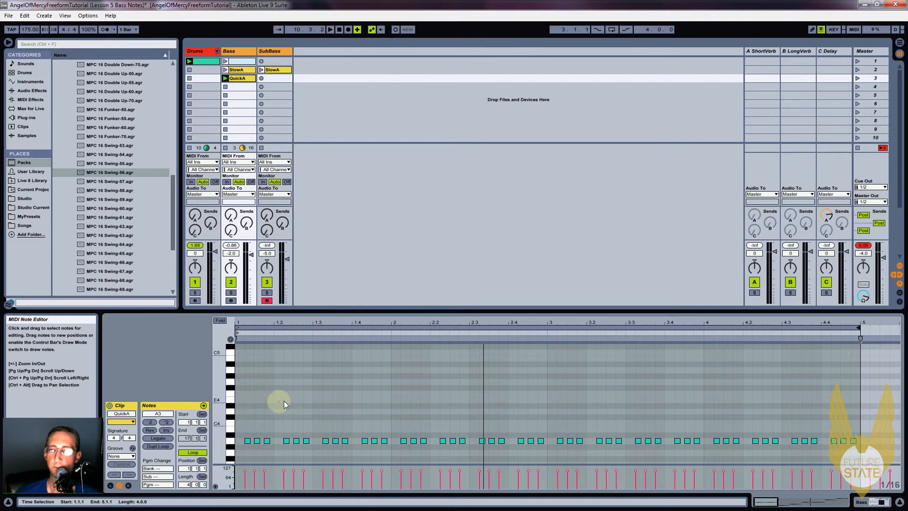
# Step: Raise the last note of beat 1 in QuickA's first bar an octave to A4 and play the clip briefly
pyautogui.moveTo(277, 423); pyautogui.dragTo(269, 446)
pyautogui.hotkey('shift', 'Up')
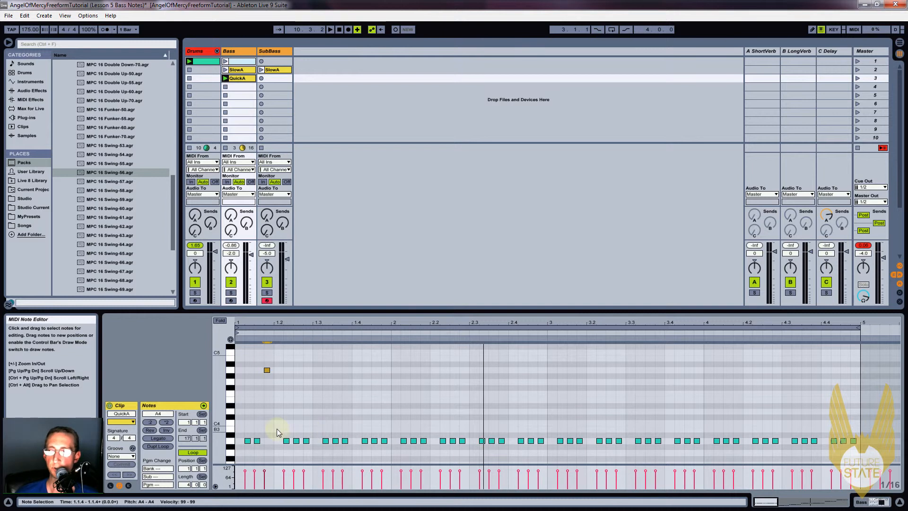
pyautogui.press('space')
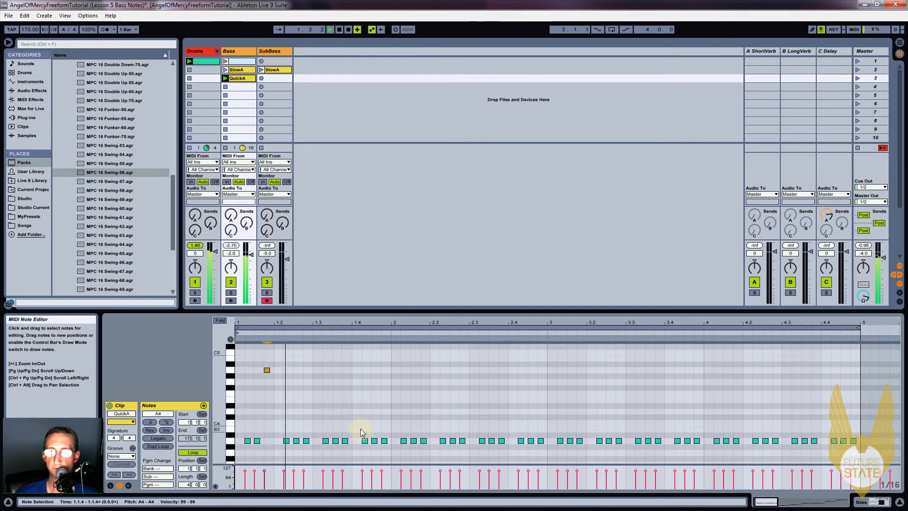
pyautogui.press('space')
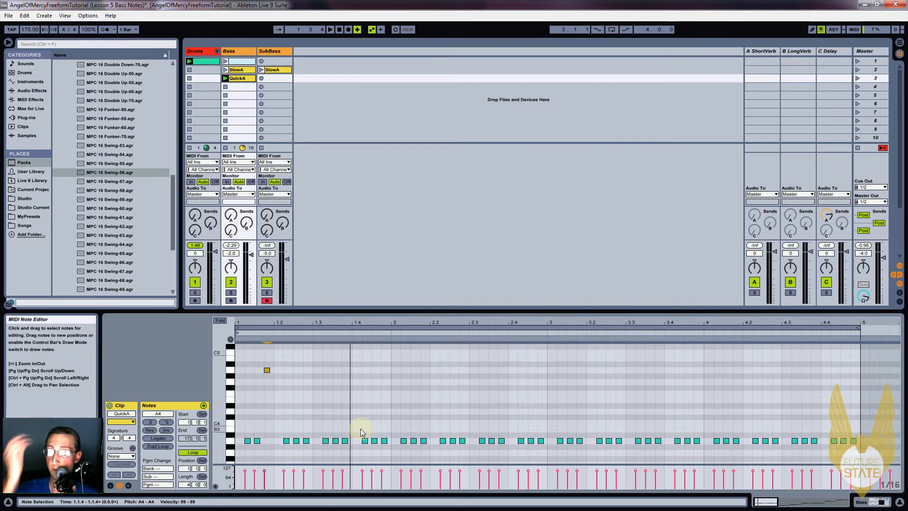
# Step: Raise the middle note of beat 2 in bar 1 to D4 and show note names on the notes
pyautogui.click(296, 441)
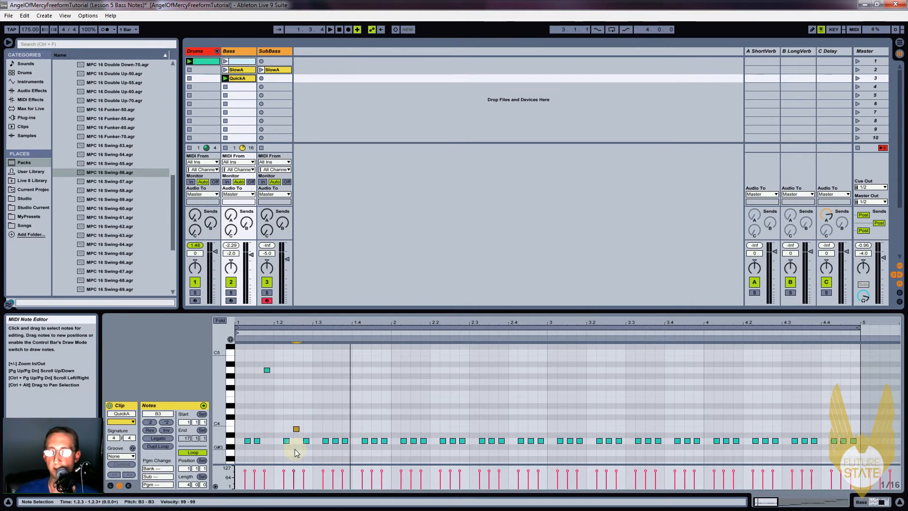
pyautogui.press('Up')
pyautogui.press('Up')
pyautogui.press('Up')
pyautogui.press('Up')
pyautogui.press('Up')
pyautogui.moveTo(215, 413); pyautogui.dragTo(219, 414)
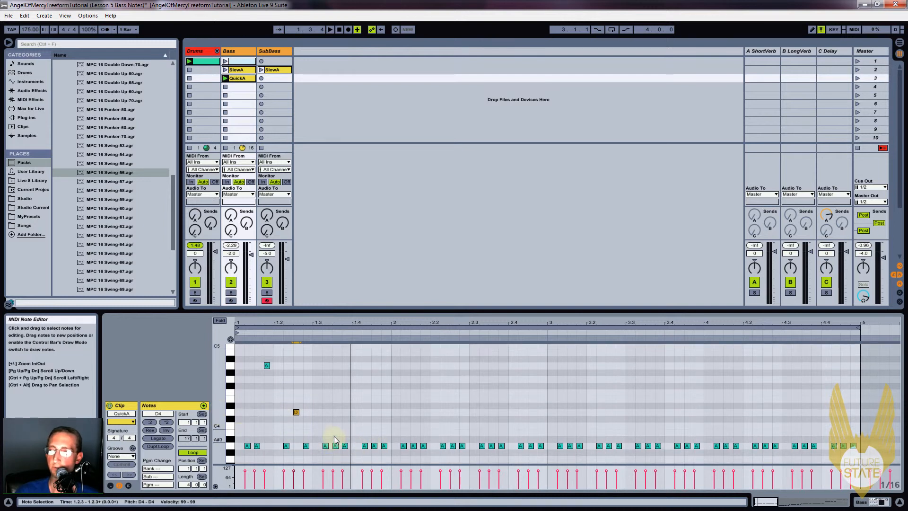
# Step: In bar 1, raise beat 3's last two notes to C4 and A4 and beat 4's last two to A4, and play the clip
pyautogui.moveTo(335, 444); pyautogui.dragTo(344, 365)
pyautogui.moveTo(392, 439); pyautogui.dragTo(371, 451)
pyautogui.hotkey('shift', 'Up')
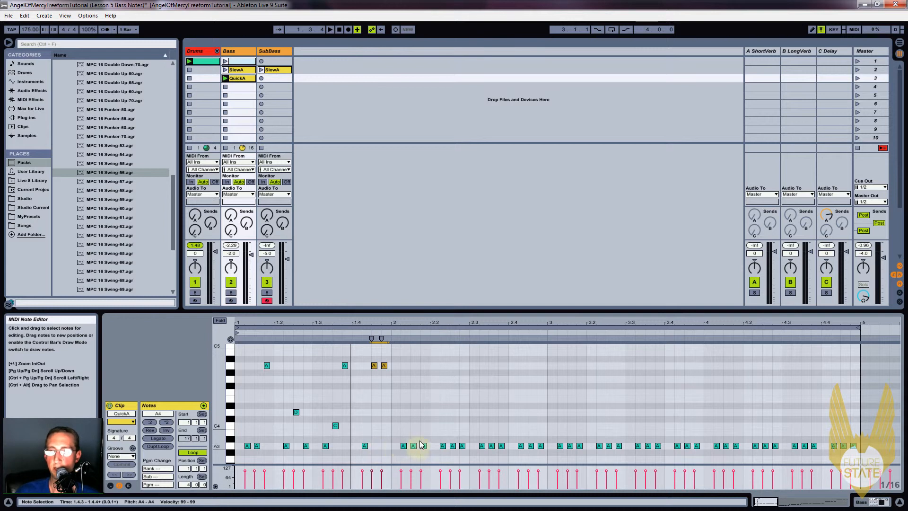
pyautogui.press('space')
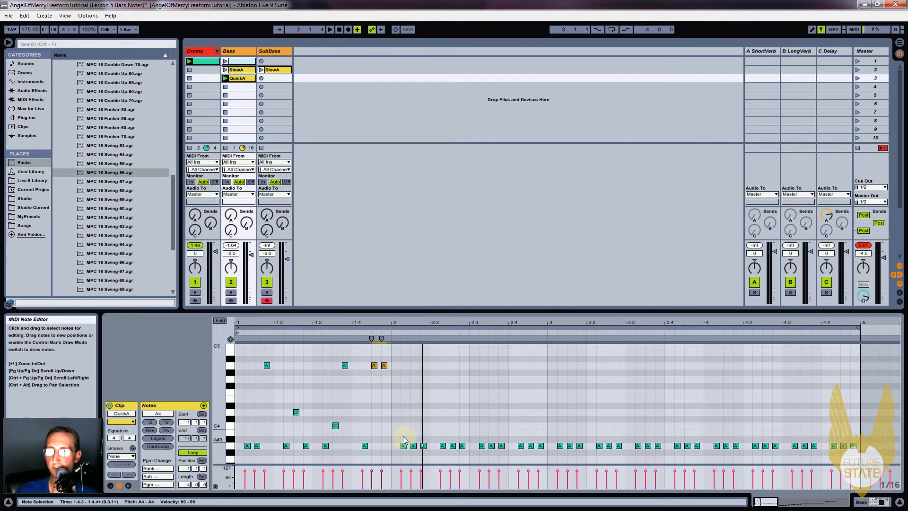
# Step: Raise the first note of beat 1 in bar 2 to D4
pyautogui.click(404, 446)
pyautogui.press('Up')
pyautogui.press('Up')
pyautogui.press('Up')
pyautogui.press('Up')
pyautogui.press('Up')
# Step: Raise the second and third notes of beat 1 in bar 2 to F4 and A4, and play the clip
pyautogui.moveTo(400, 436); pyautogui.dragTo(412, 451)
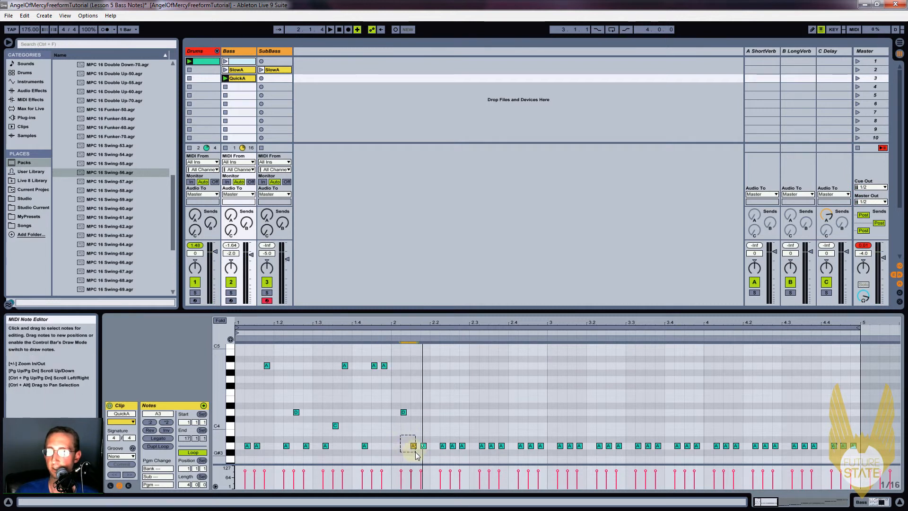
pyautogui.press('Up')
pyautogui.press('Up')
pyautogui.press('Up')
pyautogui.press('Up')
pyautogui.press('Up')
pyautogui.press('Up')
pyautogui.press('Up')
pyautogui.press('Up')
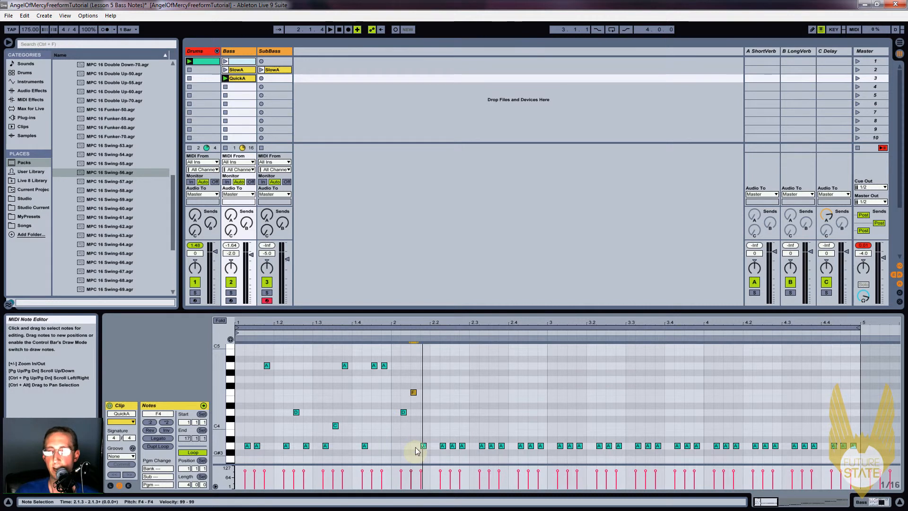
pyautogui.moveTo(412, 438); pyautogui.dragTo(427, 454)
pyautogui.hotkey('shift', 'Up')
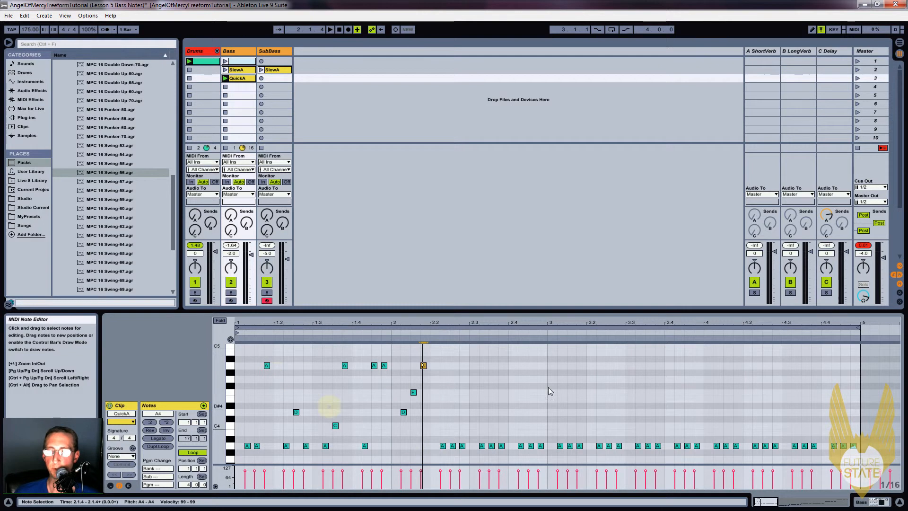
pyautogui.press('space')
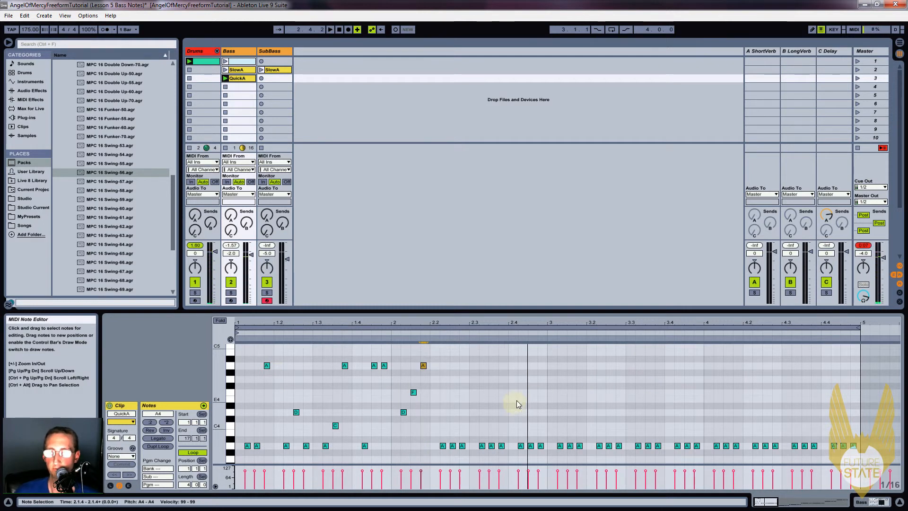
# Step: Raise the three notes of beat 3 in bar 2 to G4, F4 and A4, and play the clip
pyautogui.click(483, 446)
pyautogui.press('Up')
pyautogui.press('Up')
pyautogui.press('Up')
pyautogui.click(491, 446)
pyautogui.press('Up')
pyautogui.press('Up')
pyautogui.press('Up')
pyautogui.click(501, 446)
pyautogui.press('Up')
pyautogui.press('Up')
pyautogui.press('Up')
pyautogui.press('Up')
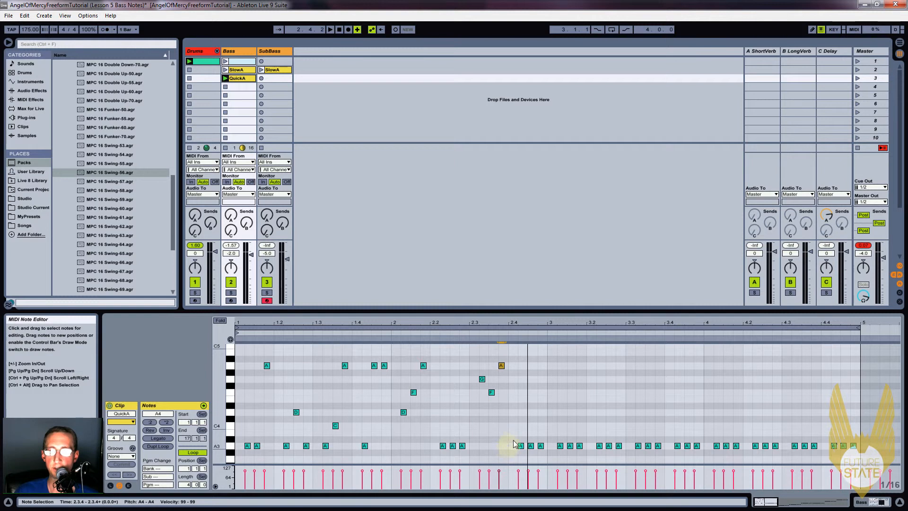
pyautogui.press('space')
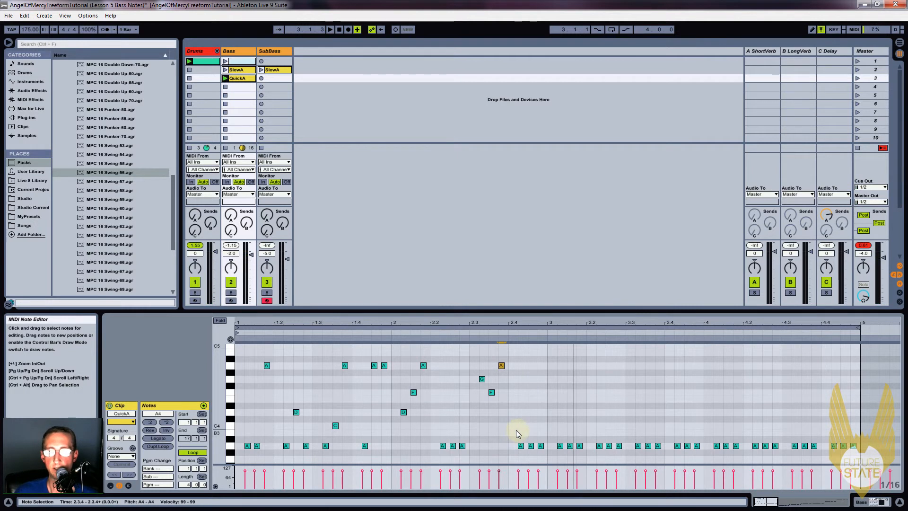
# Step: Raise the first note of beat 4 in bar 2 to F4
pyautogui.click(521, 446)
pyautogui.press('Up')
pyautogui.press('Up')
pyautogui.press('Up')
pyautogui.press('Up')
pyautogui.press('Up')
pyautogui.press('Up')
pyautogui.press('Up')
pyautogui.press('Up')
# Step: Raise the middle note of beat 4 in bar 2 to A4
pyautogui.click(531, 446)
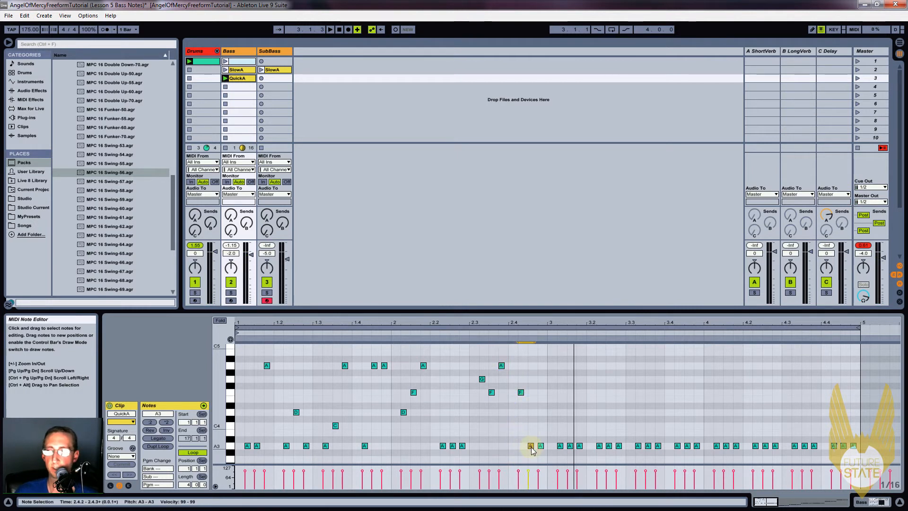
pyautogui.press('Up')
pyautogui.press('Up')
pyautogui.press('Up')
pyautogui.press('Up')
pyautogui.press('Up')
pyautogui.press('Up')
pyautogui.press('Up')
pyautogui.press('Up')
pyautogui.press('Up')
pyautogui.press('Up')
pyautogui.press('Up')
pyautogui.press('Up')
# Step: Raise the last note of beat 4 in bar 2 to G4 and play the clip
pyautogui.click(541, 446)
pyautogui.press('Up')
pyautogui.press('Up')
pyautogui.press('Up')
pyautogui.press('Up')
pyautogui.press('Up')
pyautogui.press('Up')
pyautogui.press('Up')
pyautogui.press('Up')
pyautogui.press('Up')
pyautogui.press('Up')
pyautogui.press('Up')
pyautogui.press('Down')
pyautogui.press('space')
# Step: In bar 3, raise the last note of beat 1 to A4 and the middle note of beat 2 to D4
pyautogui.click(579, 446)
pyautogui.hotkey('shift', 'Up')
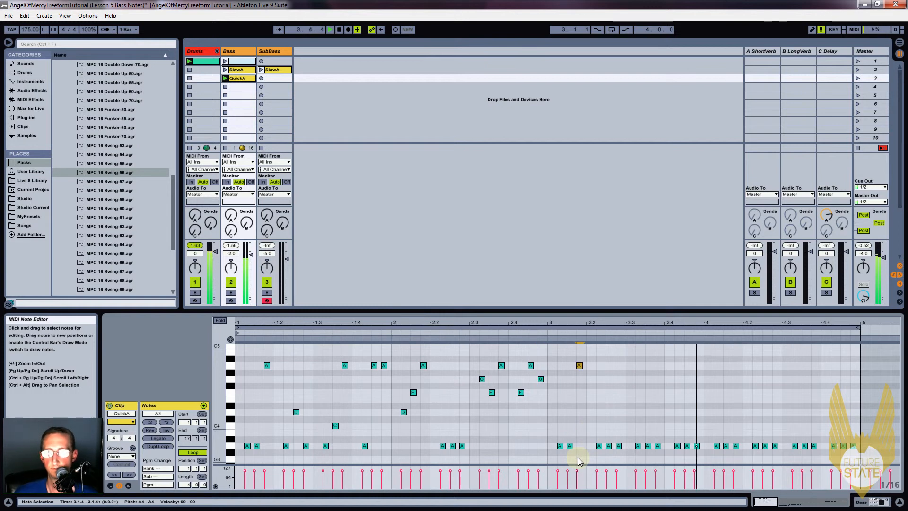
pyautogui.click(609, 446)
pyautogui.press('Up')
pyautogui.press('Up')
pyautogui.press('Up')
pyautogui.press('Up')
pyautogui.press('Up')
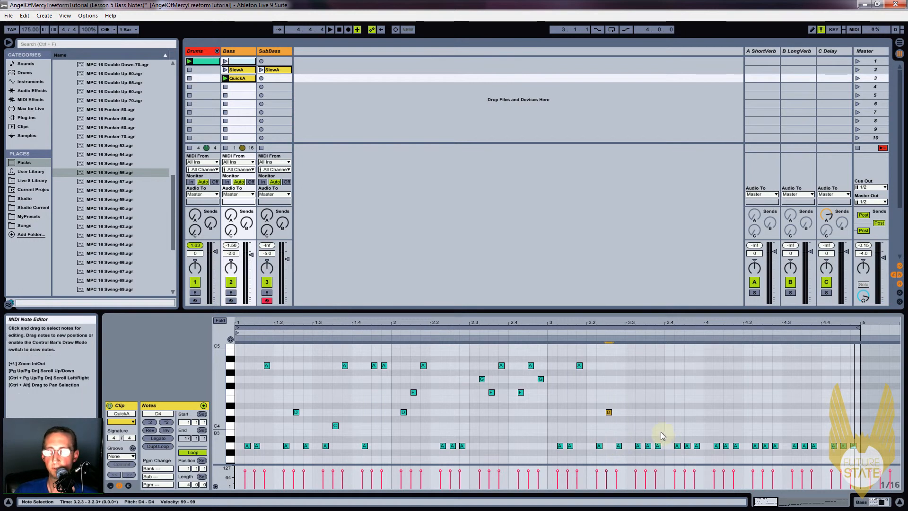
# Step: In bar 3, raise the middle note of beat 3 to C4, and its last note and beat 4's last two notes to A4
pyautogui.click(649, 446)
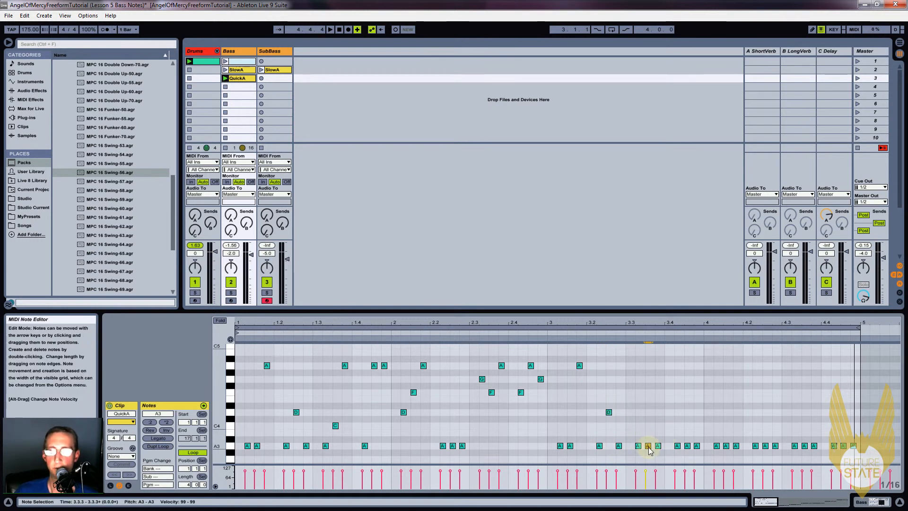
pyautogui.press('Up')
pyautogui.press('Up')
pyautogui.press('Up')
pyautogui.click(658, 447)
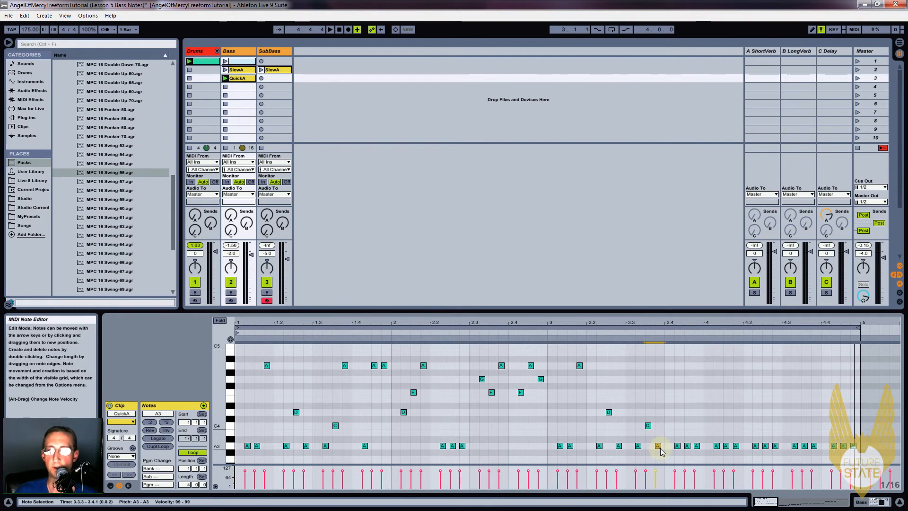
pyautogui.hotkey('shift', 'Up')
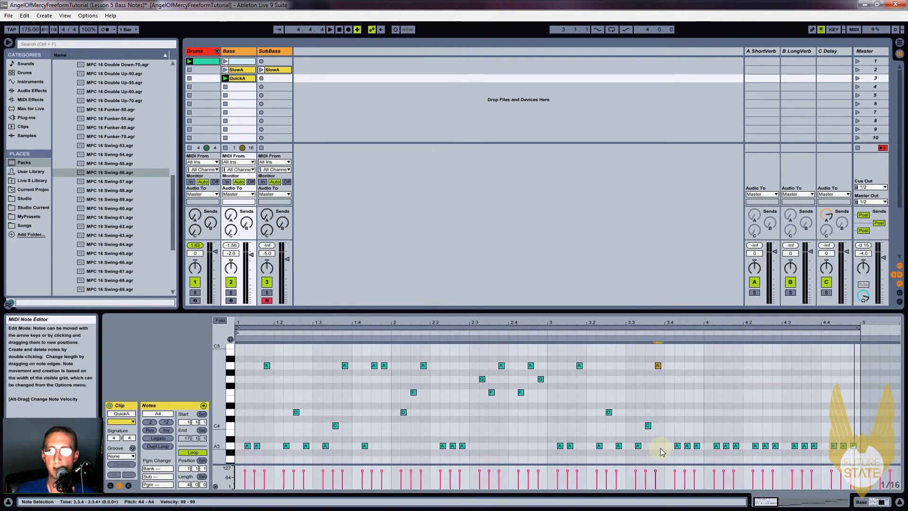
pyautogui.moveTo(685, 433); pyautogui.dragTo(701, 455)
pyautogui.hotkey('shift', 'Up')
# Step: In bar 4, raise the three notes of beat 1 to D4, F4 and A4 in order
pyautogui.click(715, 446)
pyautogui.press('Up')
pyautogui.press('Up')
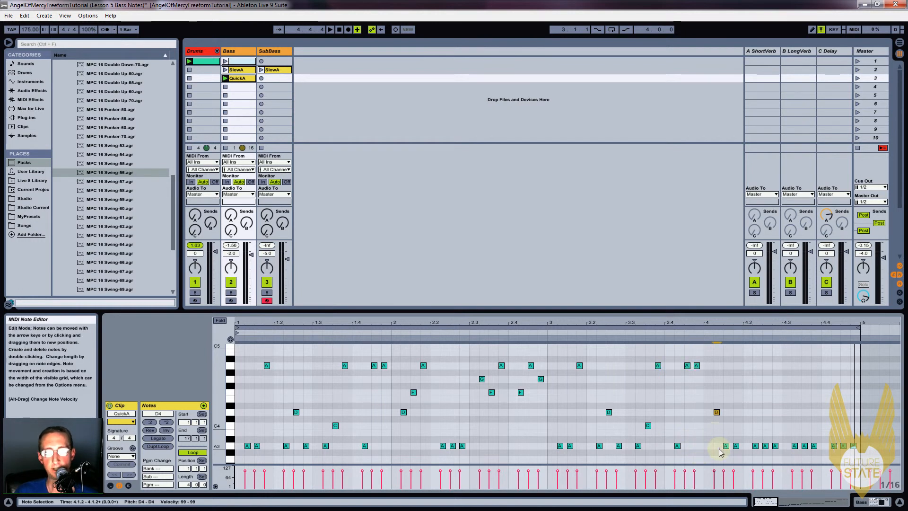
pyautogui.moveTo(715, 431); pyautogui.dragTo(726, 448)
pyautogui.press('Up')
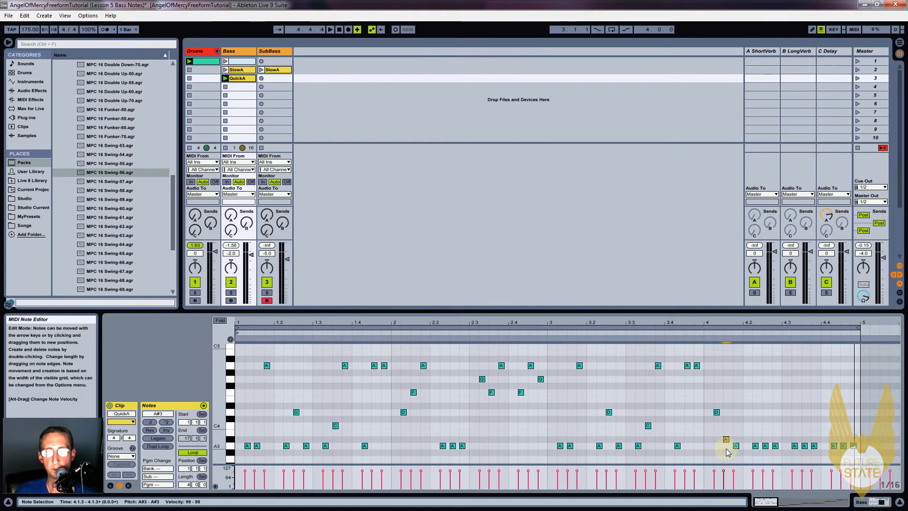
pyautogui.moveTo(729, 440); pyautogui.dragTo(741, 459)
pyautogui.hotkey('shift', 'Up')
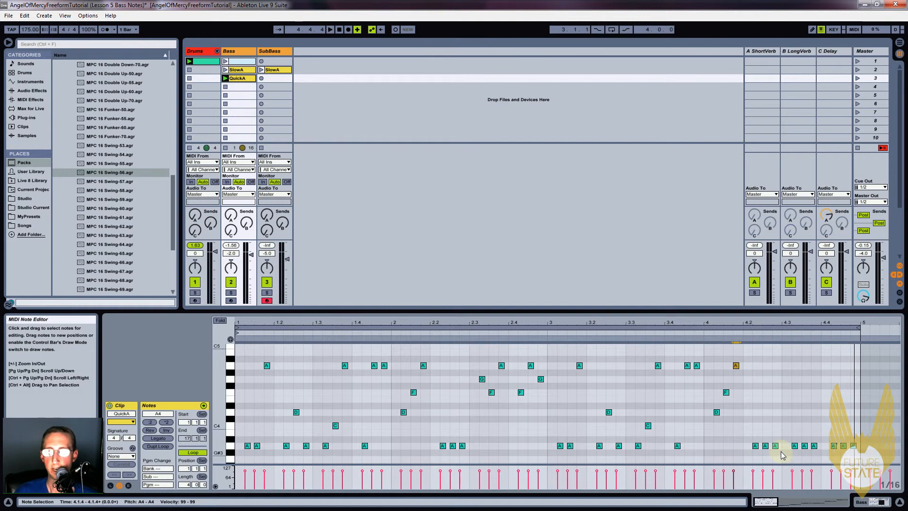
# Step: In beat 3 of bar 4, raise the first note to G4 and the middle note to F4
pyautogui.click(794, 445)
pyautogui.press('Up')
pyautogui.click(804, 445)
pyautogui.press('Up')
pyautogui.press('Up')
pyautogui.press('Up')
pyautogui.press('Up')
pyautogui.press('Up')
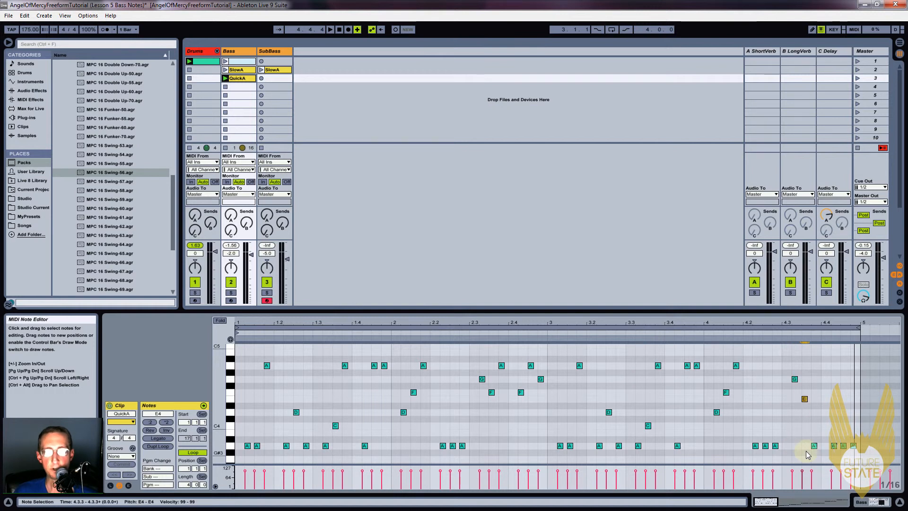
# Step: Raise the last note of beat 3 in bar 4 to A4
pyautogui.moveTo(804, 439); pyautogui.dragTo(820, 454)
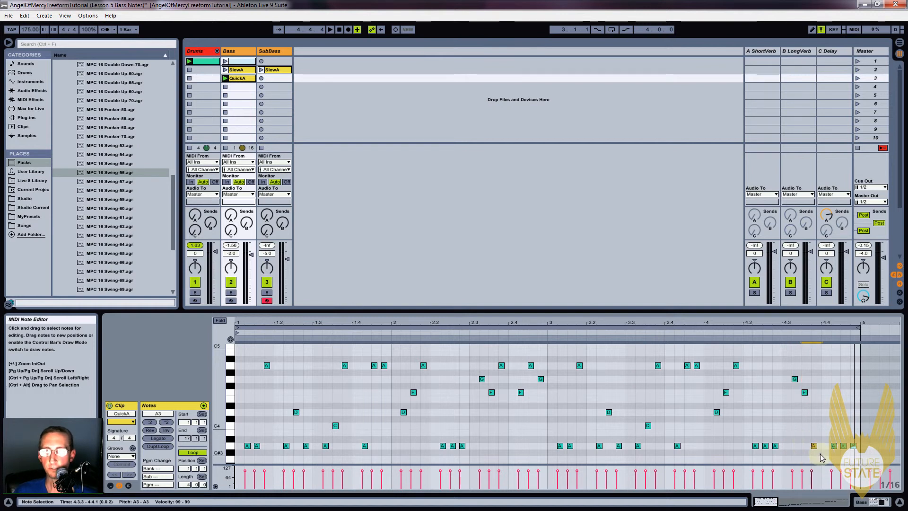
pyautogui.press('Up')
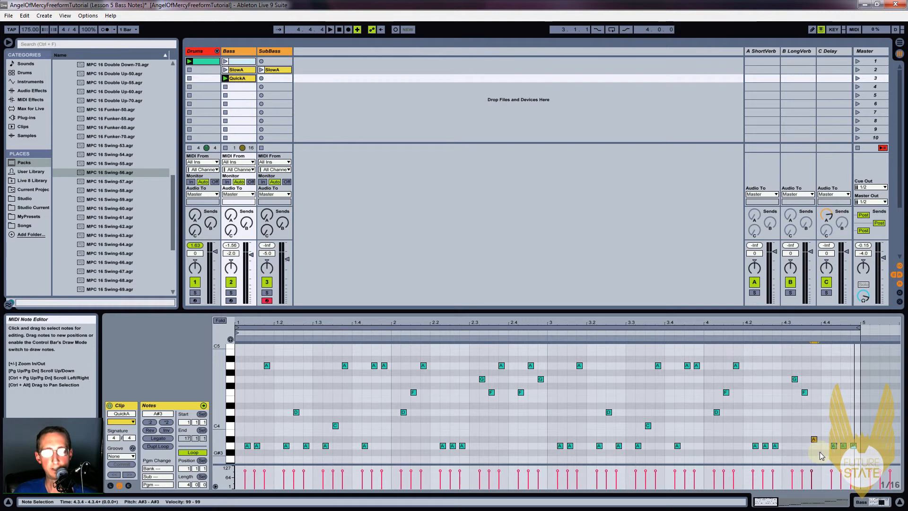
pyautogui.press('Up')
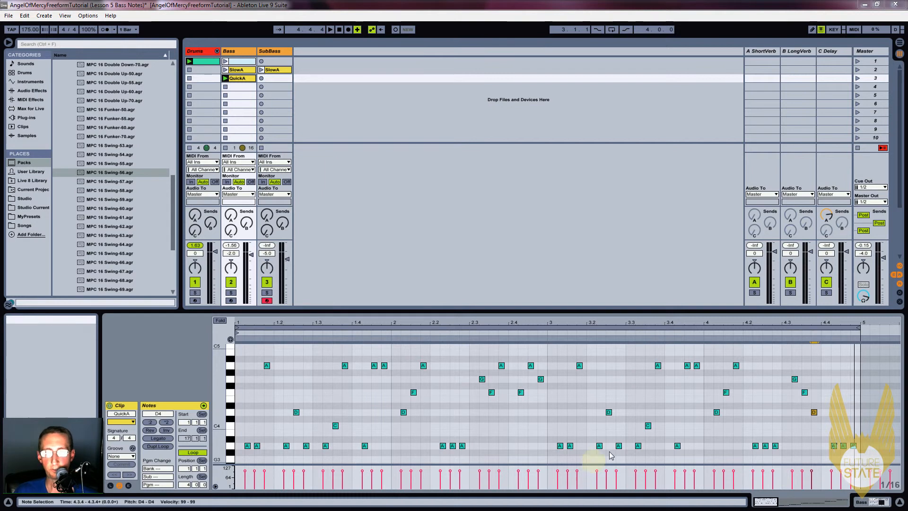
pyautogui.press('Up')
pyautogui.press('Up')
pyautogui.press('Up')
pyautogui.press('Up')
pyautogui.press('Up')
pyautogui.press('Up')
pyautogui.press('Up')
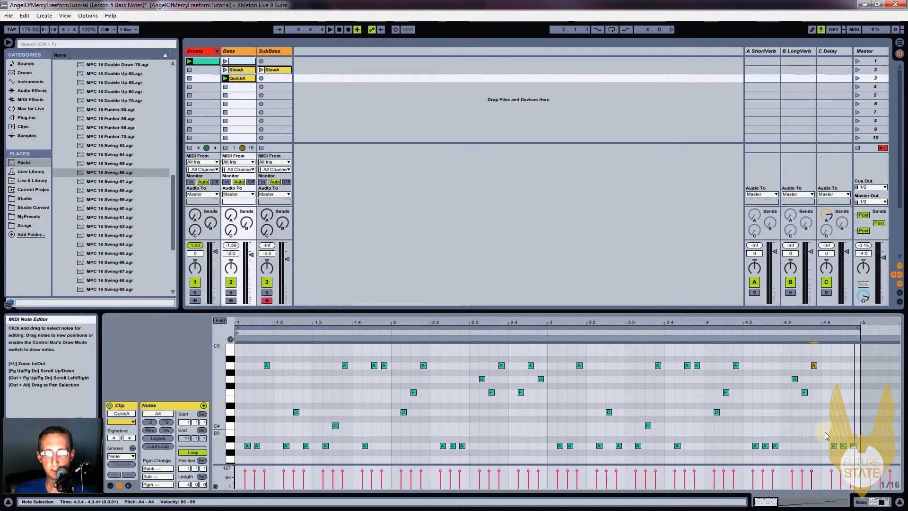
# Step: In beat 4 of bar 4, raise the first note to F4 and the middle note to A4
pyautogui.moveTo(823, 432); pyautogui.dragTo(849, 454)
pyautogui.press('Up')
pyautogui.press('Up')
pyautogui.press('Up')
pyautogui.press('Up')
pyautogui.press('Up')
pyautogui.press('Up')
pyautogui.press('Up')
pyautogui.press('Up')
pyautogui.press('Up')
pyautogui.press('Up')
# Step: Raise the last note of beat 4 in bar 4 to B4
pyautogui.click(854, 446)
pyautogui.press('Up')
pyautogui.press('Up')
pyautogui.press('Up')
pyautogui.press('Up')
pyautogui.press('Up')
pyautogui.press('Up')
pyautogui.press('Up')
pyautogui.press('Up')
pyautogui.press('Up')
# Step: Play the four-bar QuickA clip with the drums and review its full melody
pyautogui.moveTo(654, 324); pyautogui.dragTo(379, 333)
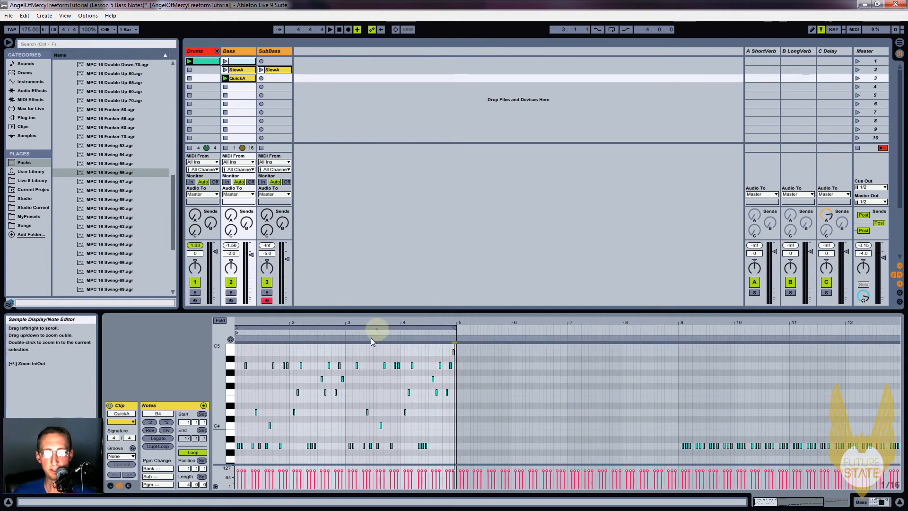
pyautogui.press('space')
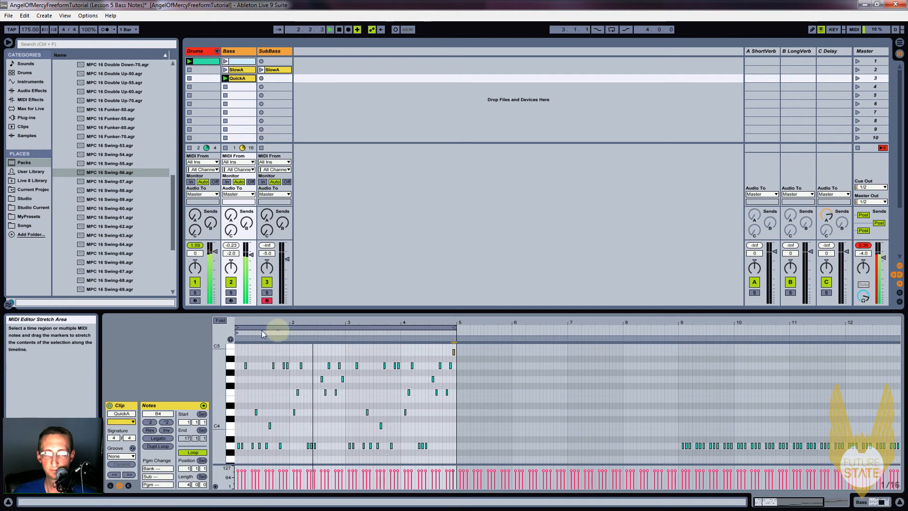
pyautogui.moveTo(238, 320); pyautogui.dragTo(237, 322)
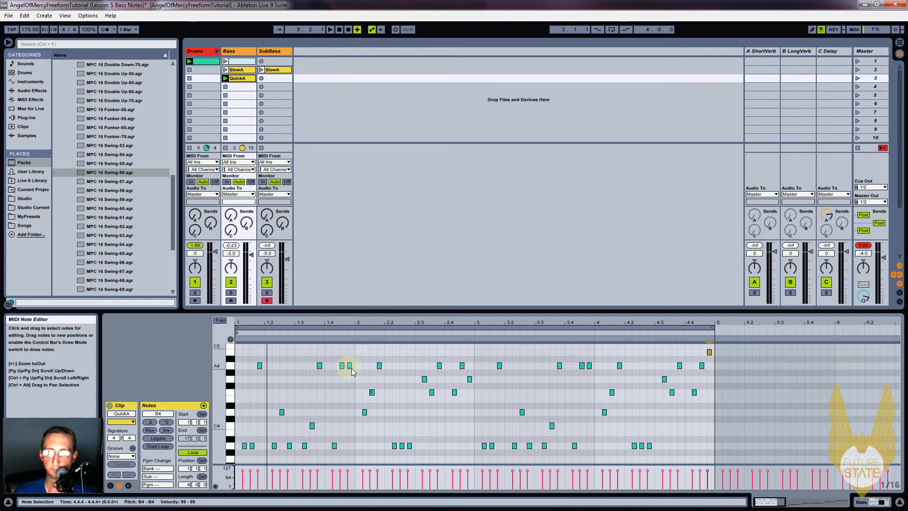
pyautogui.moveTo(335, 325)
pyautogui.mouseDown()
pyautogui.moveTo(386, 324)
pyautogui.moveTo(334, 320)
pyautogui.mouseUp()
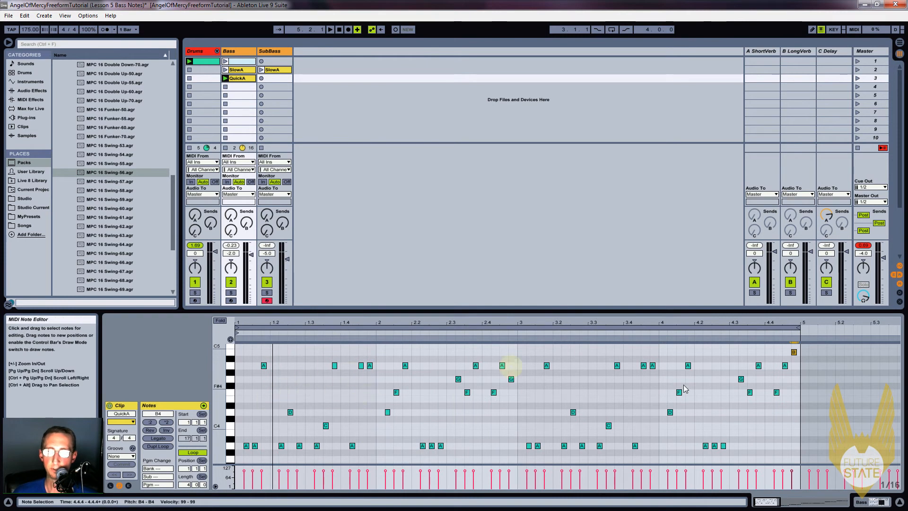
pyautogui.press('space')
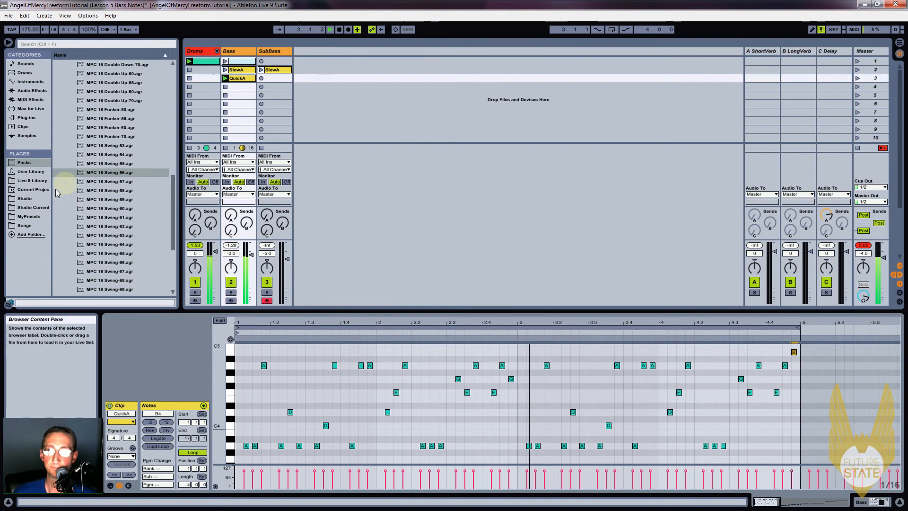
# Step: From the AngelOfMercyRemixPack MIDI folder, load BassQuickA.mid into the Bass track and SubQuickA.mid into the SubBass track in scene 4
pyautogui.click(31, 207)
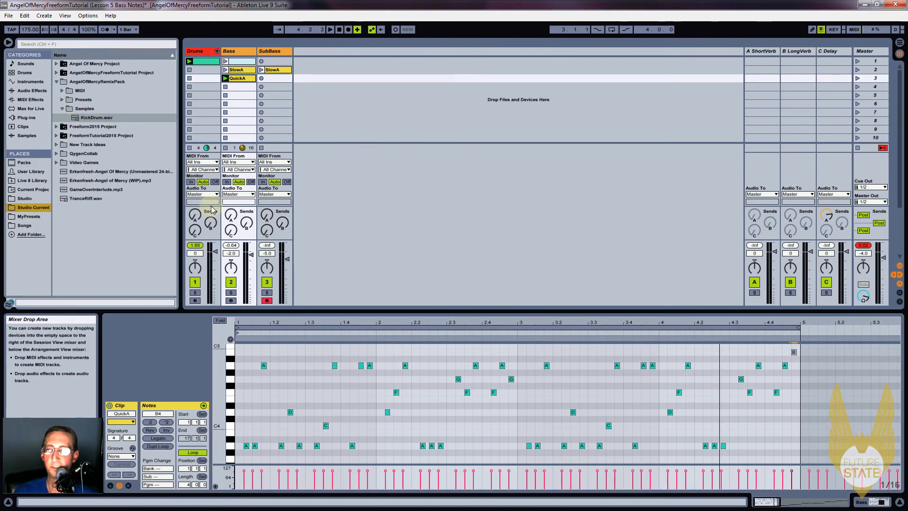
pyautogui.click(62, 91)
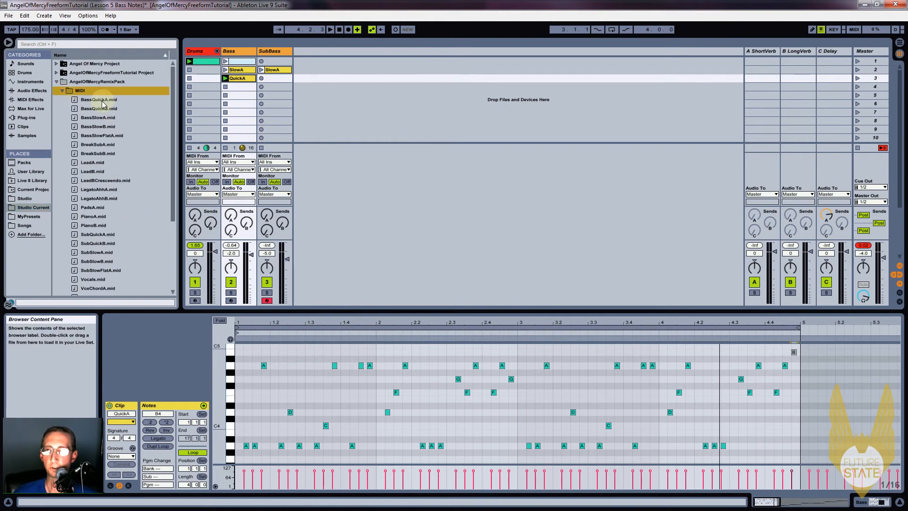
pyautogui.moveTo(90, 102); pyautogui.dragTo(240, 91)
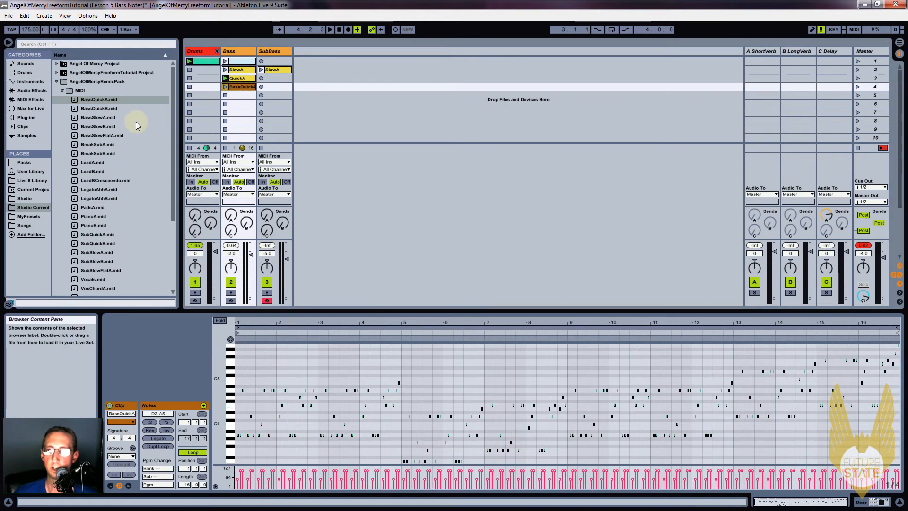
pyautogui.moveTo(82, 237); pyautogui.dragTo(275, 88)
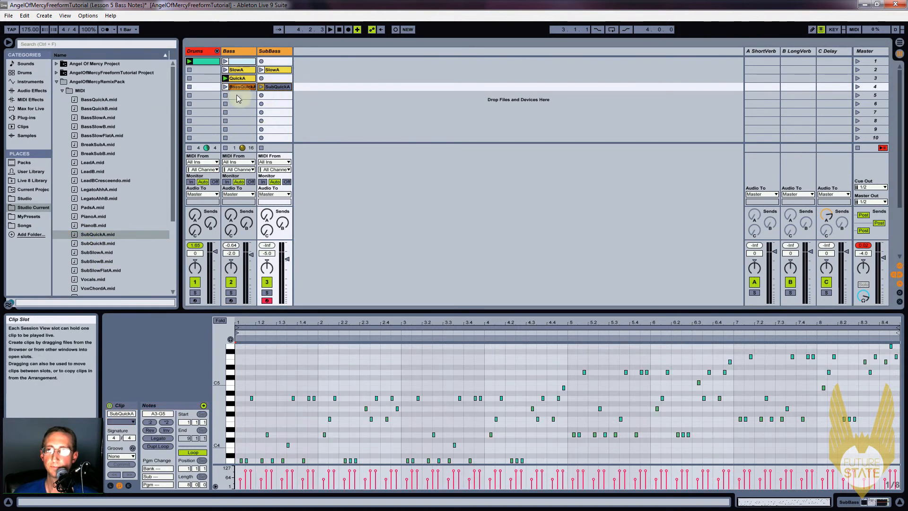
# Step: Play the BassQuickA clip with the drums and compare its notes with those of the SubQuickA clip
pyautogui.click(225, 87)
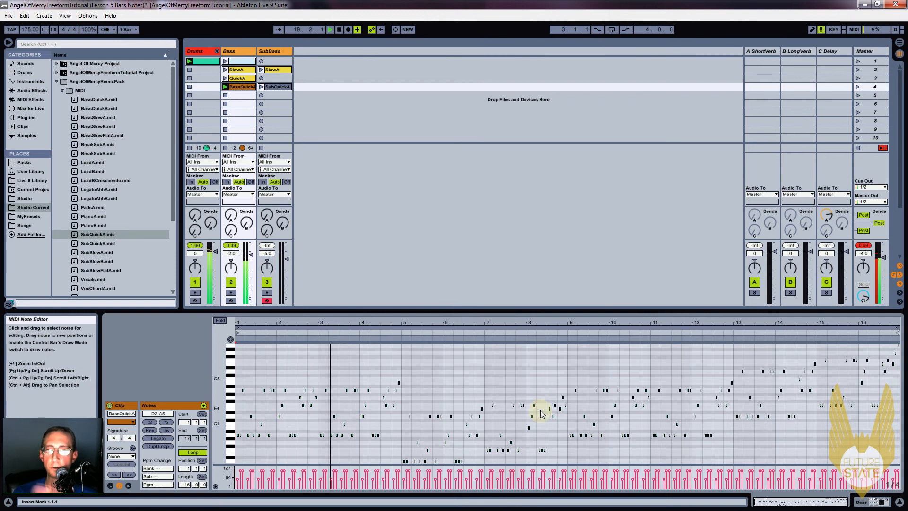
pyautogui.press('space')
pyautogui.click(271, 89)
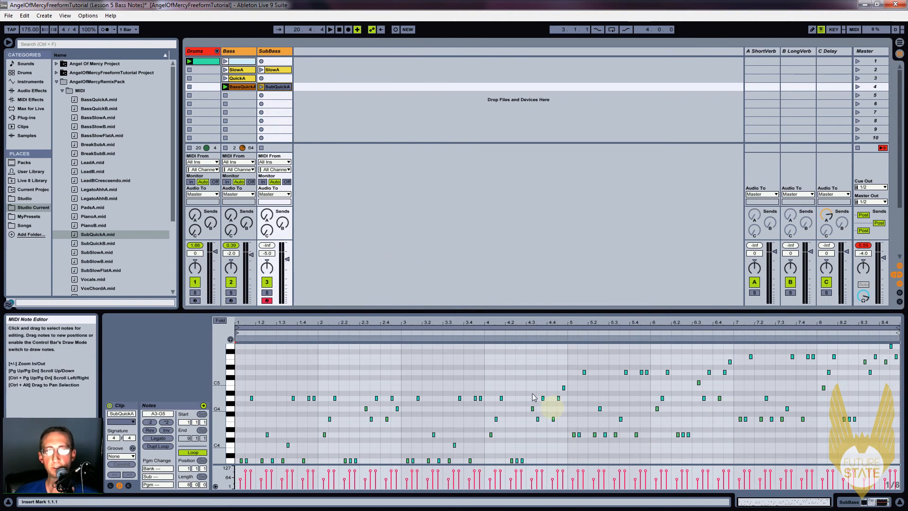
pyautogui.click(241, 86)
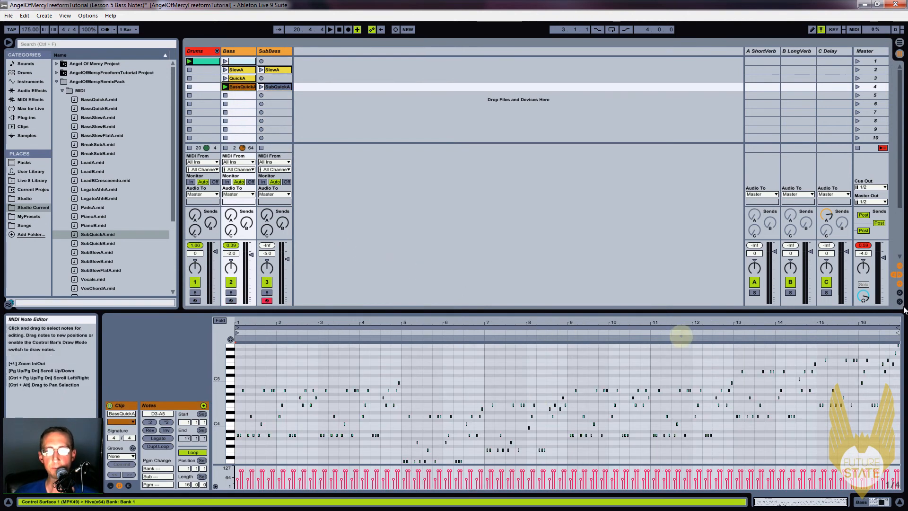
# Step: Play SubQuickA together with BassQuickA, enlarge the note editor and examine the notes of both clips
pyautogui.click(262, 87)
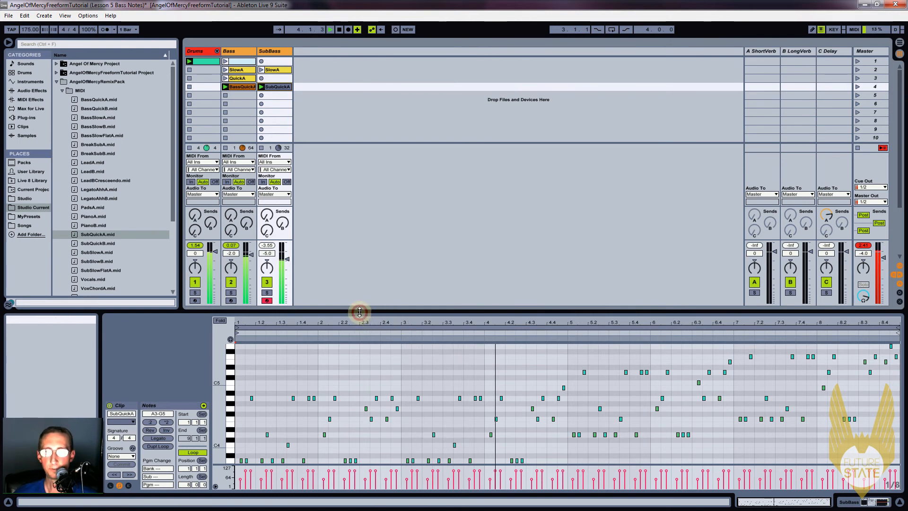
pyautogui.moveTo(361, 315); pyautogui.dragTo(359, 290)
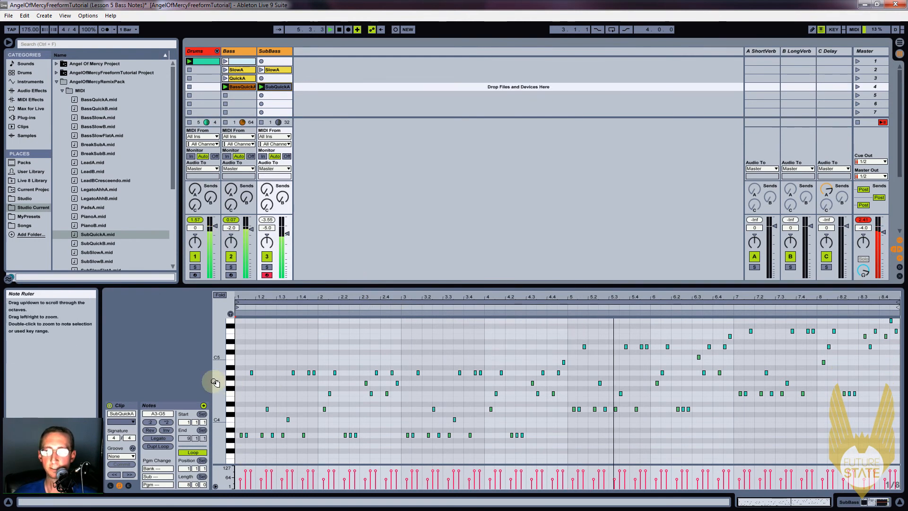
pyautogui.scroll(2, 219, 381)
pyautogui.scroll(2, 219, 381)
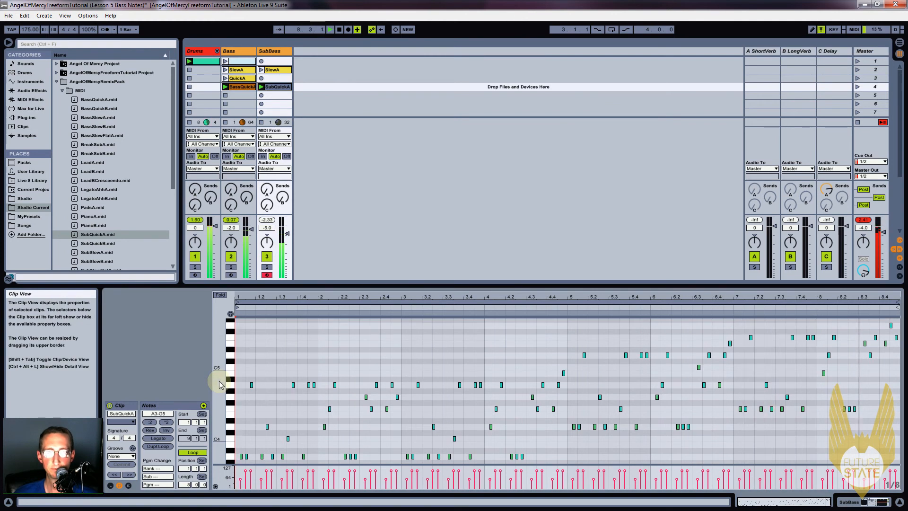
pyautogui.click(233, 87)
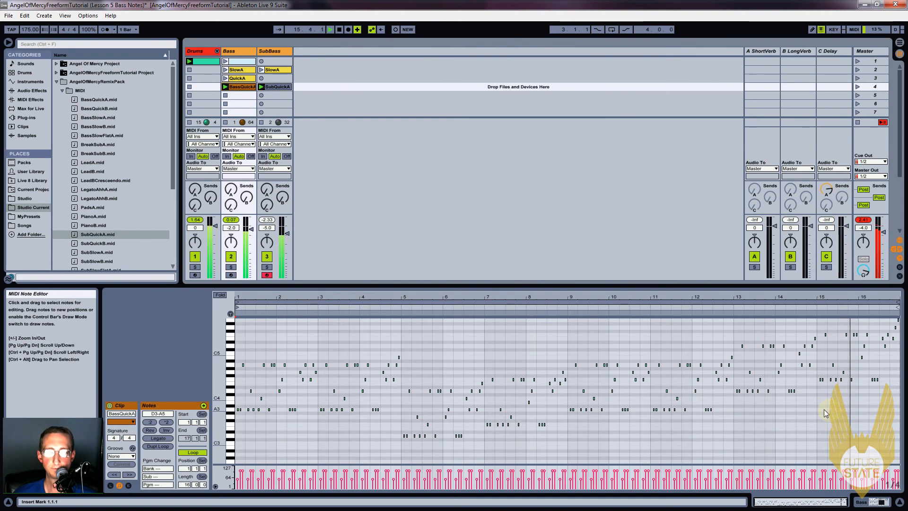
# Step: Play scene 2 with the drum clip and compare the SlowA sub and bass notes with the BassQuickA clip
pyautogui.click(858, 69)
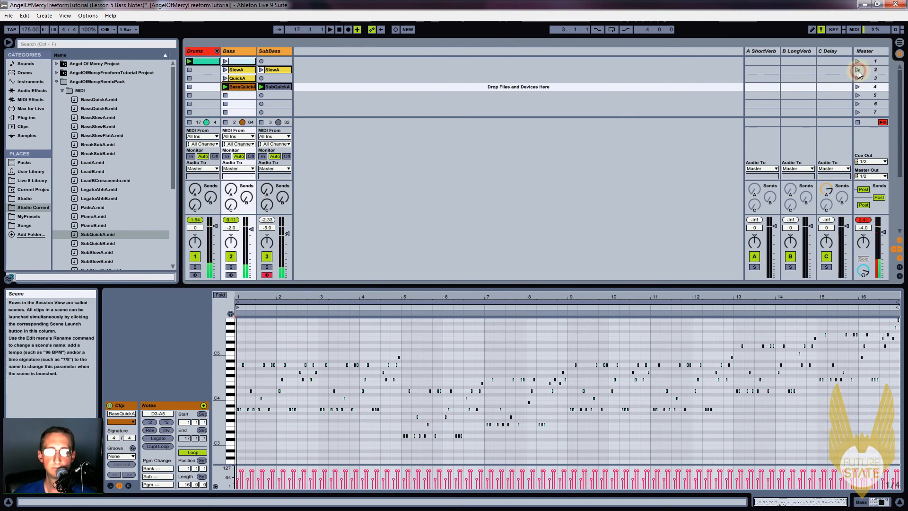
pyautogui.click(190, 62)
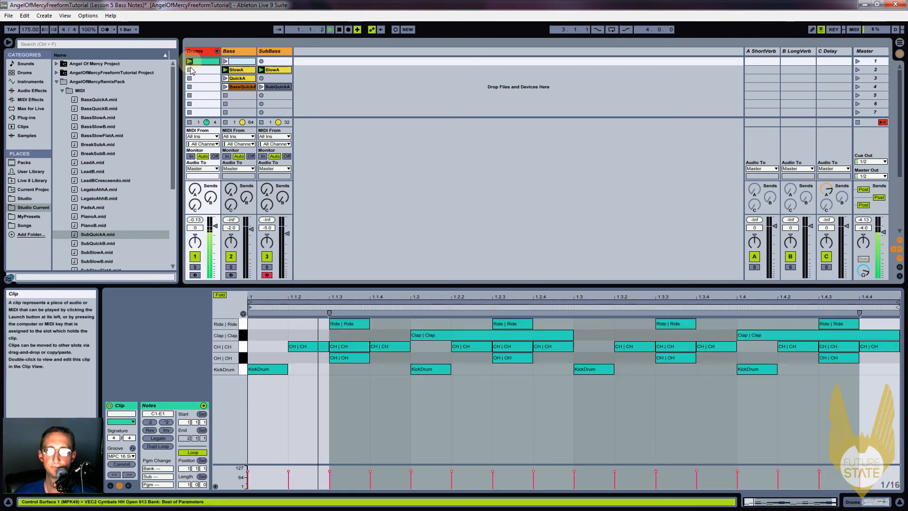
pyautogui.click(273, 70)
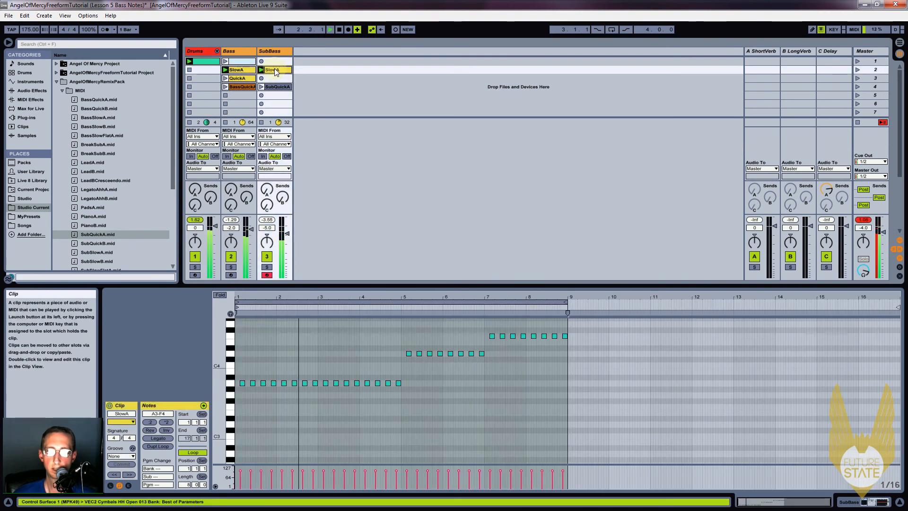
pyautogui.click(249, 69)
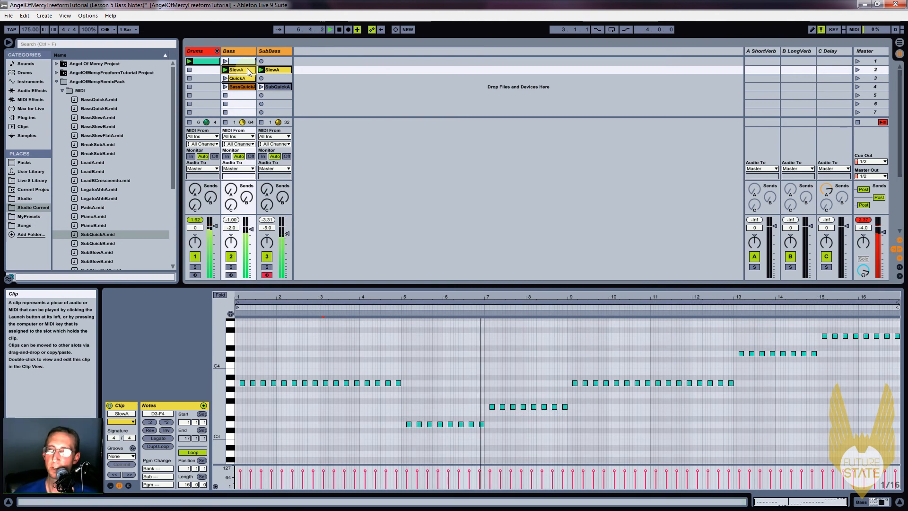
pyautogui.click(242, 88)
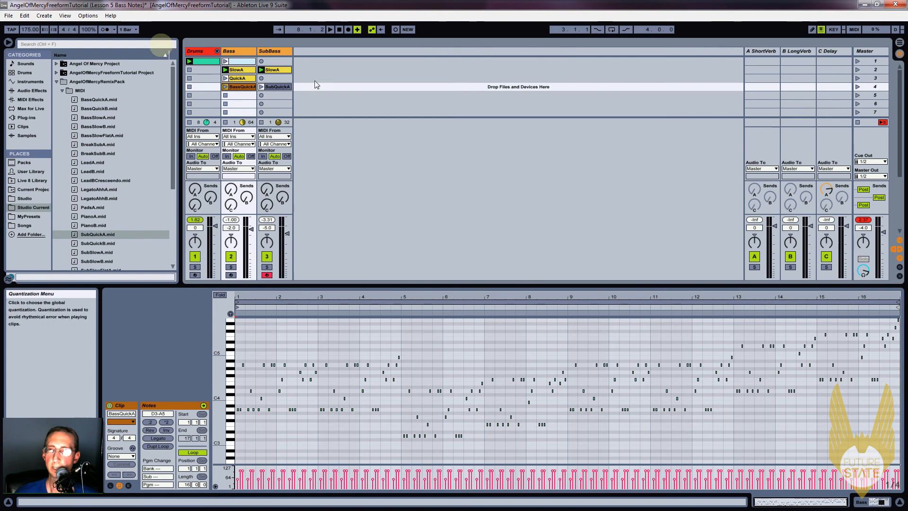
# Step: Copy the drum clip from scene 1 to scene 4, then launch scene 4 with its drums, bass and sub bass clips
pyautogui.moveTo(200, 62); pyautogui.dragTo(201, 88)
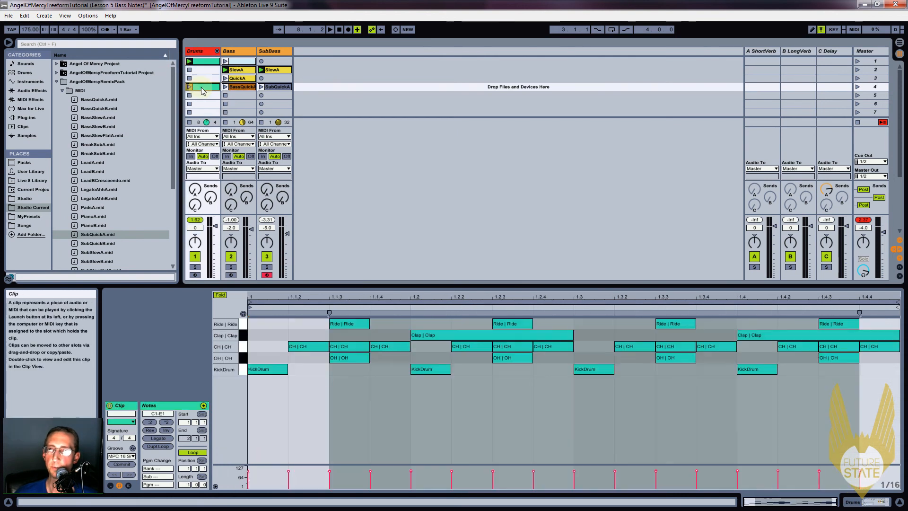
pyautogui.click(858, 87)
pyautogui.click(239, 86)
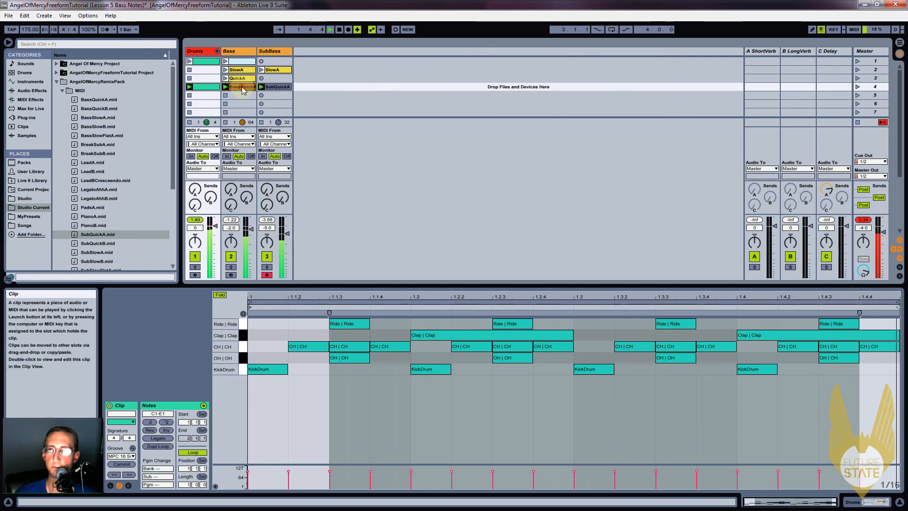
pyautogui.click(277, 87)
pyautogui.click(210, 88)
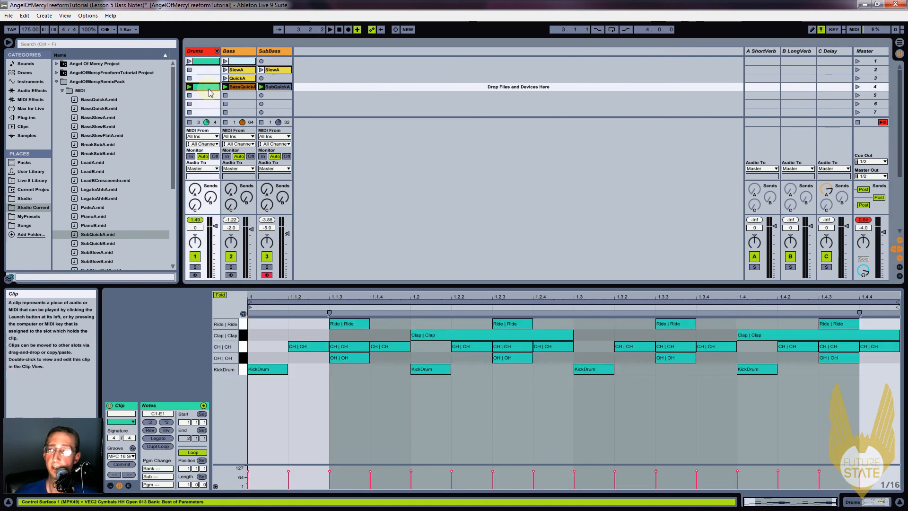